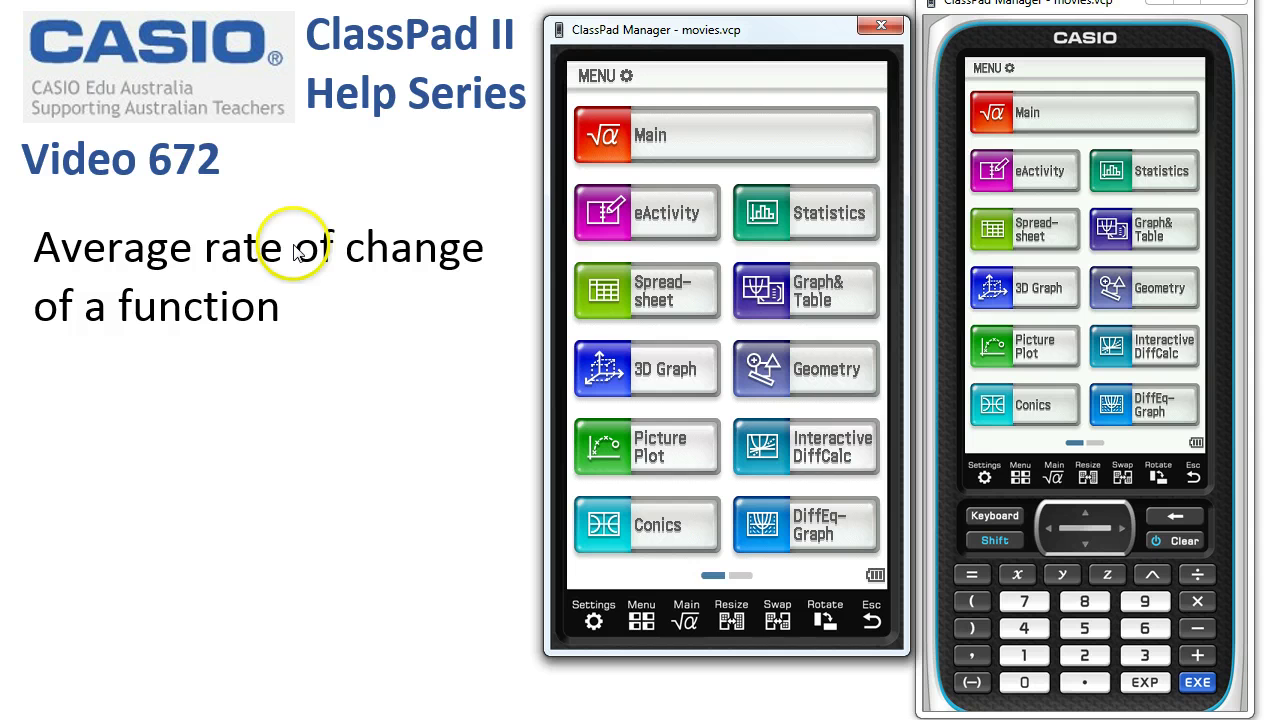
Tap the eActivity icon in the ClassPad menu to get a blank eActivity
click(674, 231)
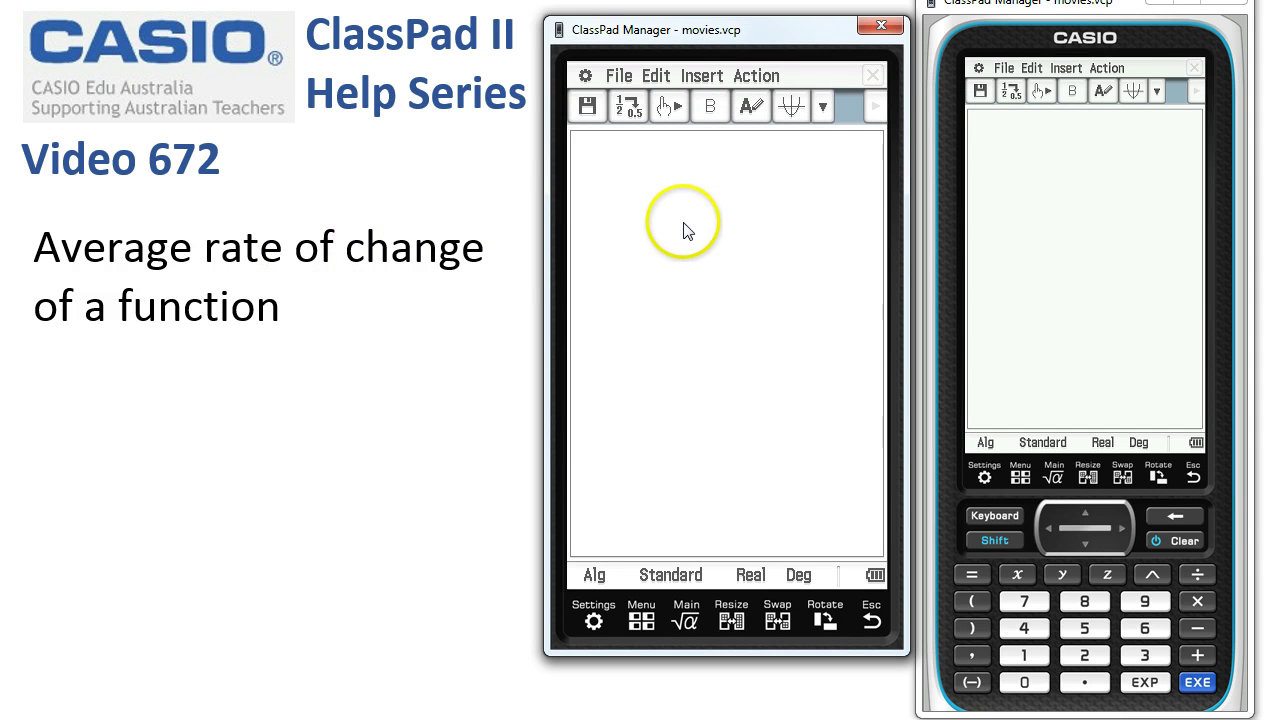
Insert a Main strip via Insert > Strip > Main
click(704, 78)
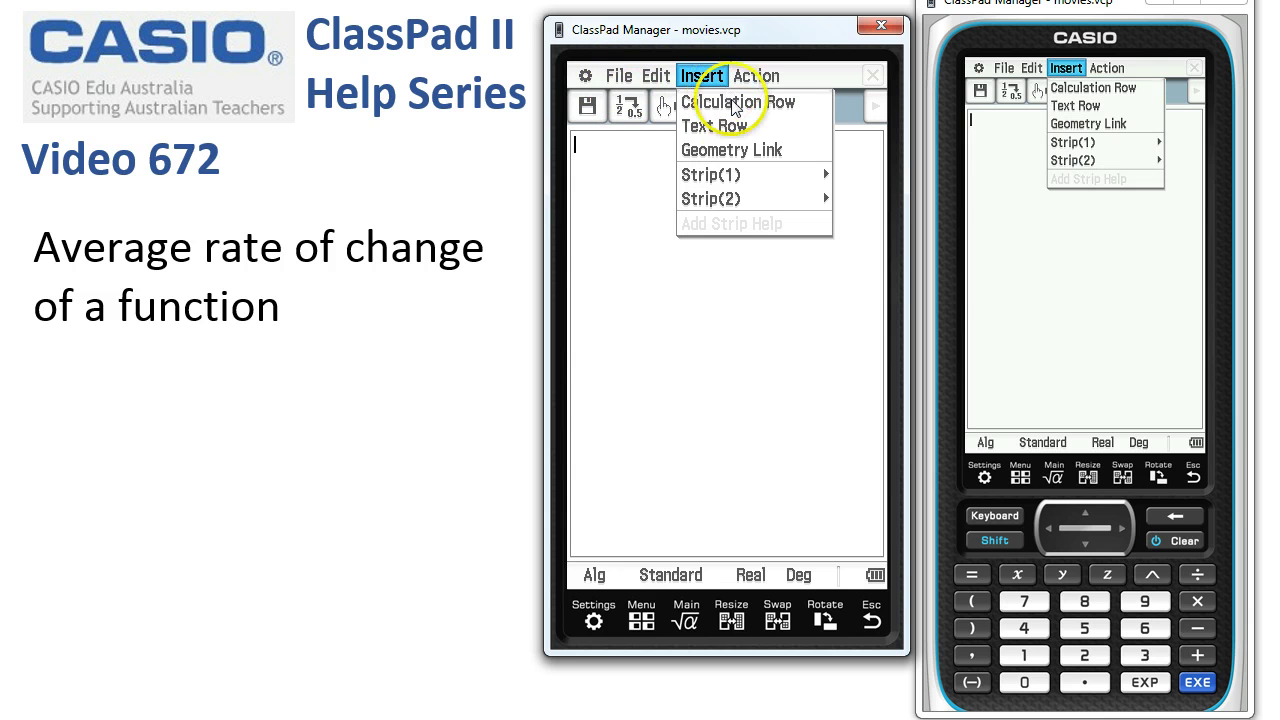
mouse_move(738, 176)
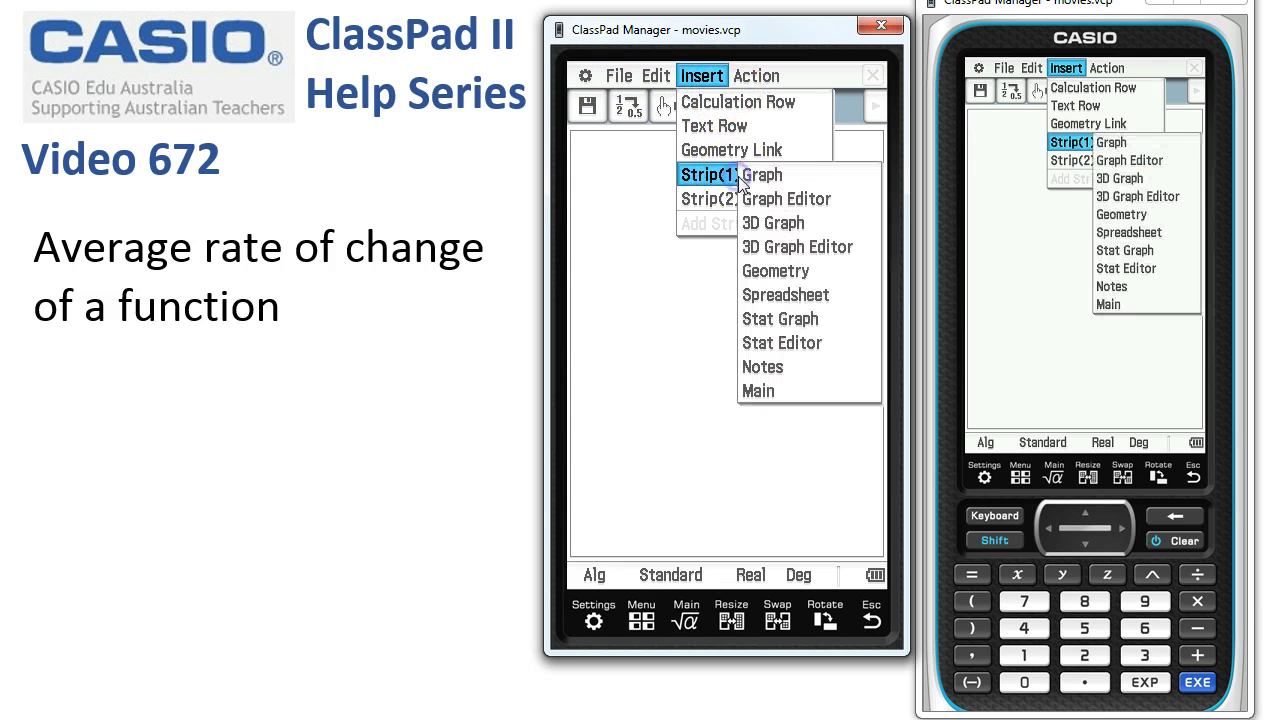
click(776, 398)
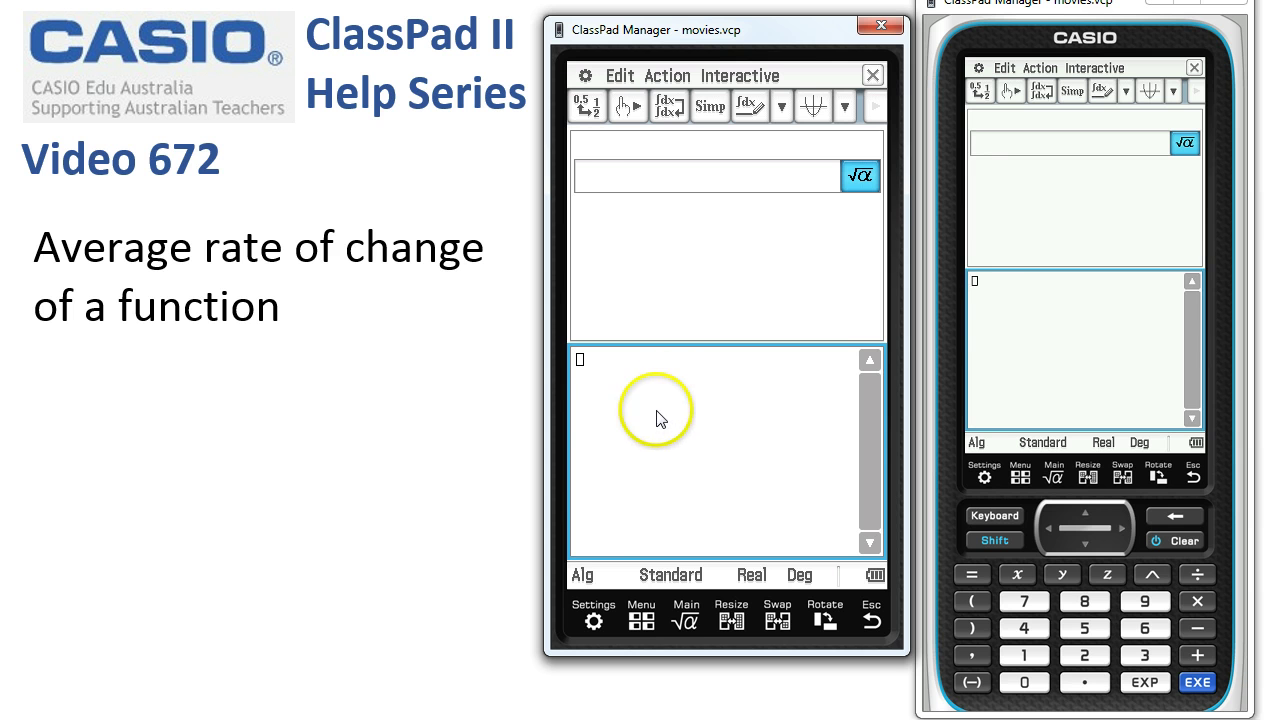
Use Define on the soft keyboard to enter f(x)=x^2-1/x and execute it
click(996, 516)
click(598, 424)
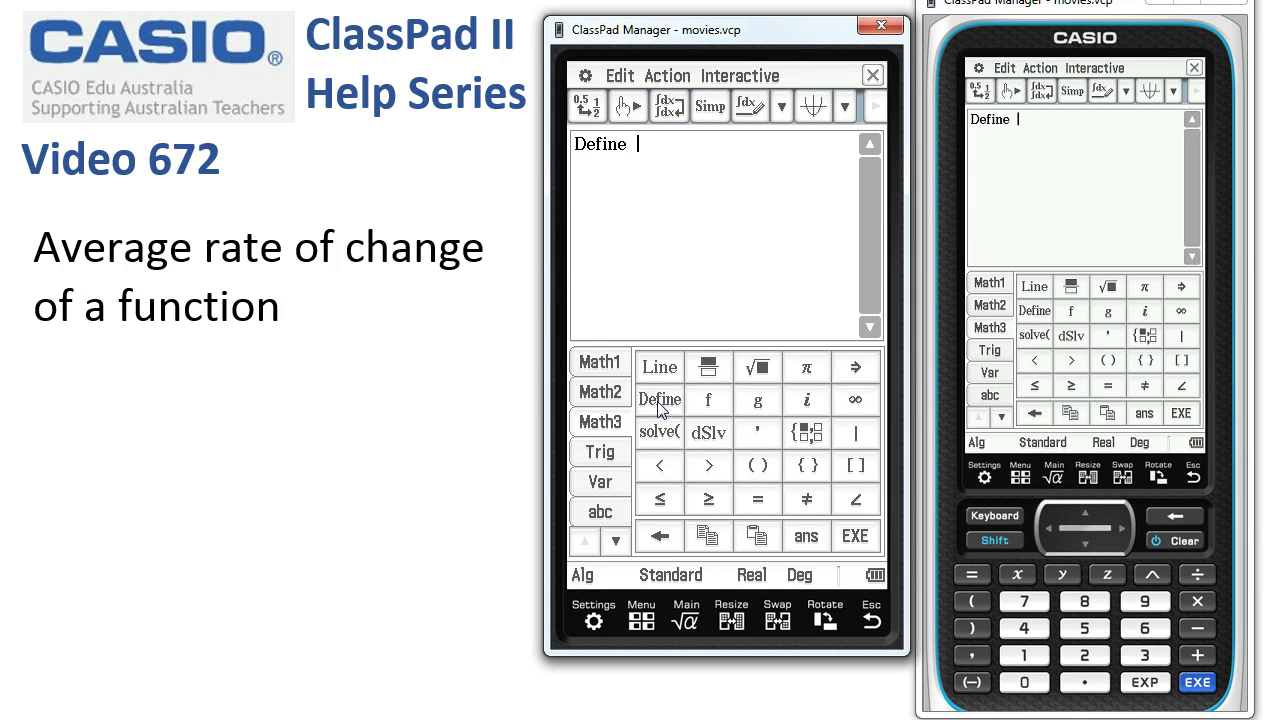
click(708, 399)
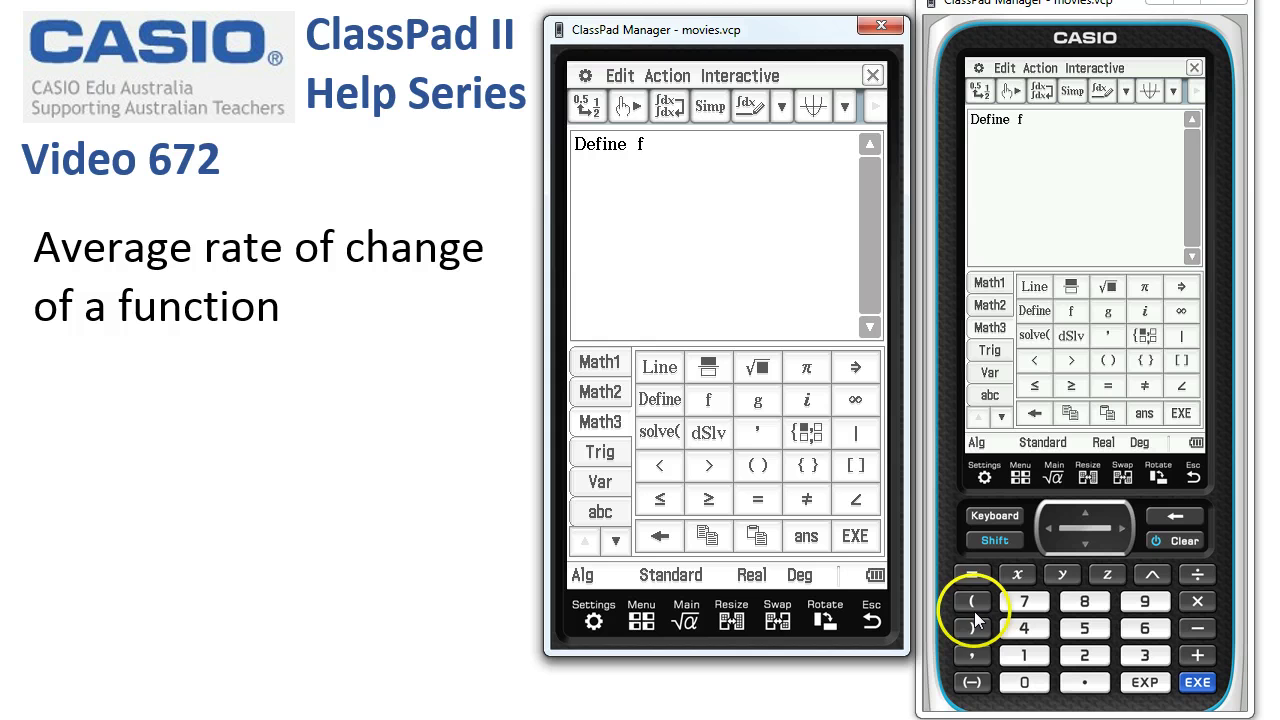
click(971, 601)
click(972, 629)
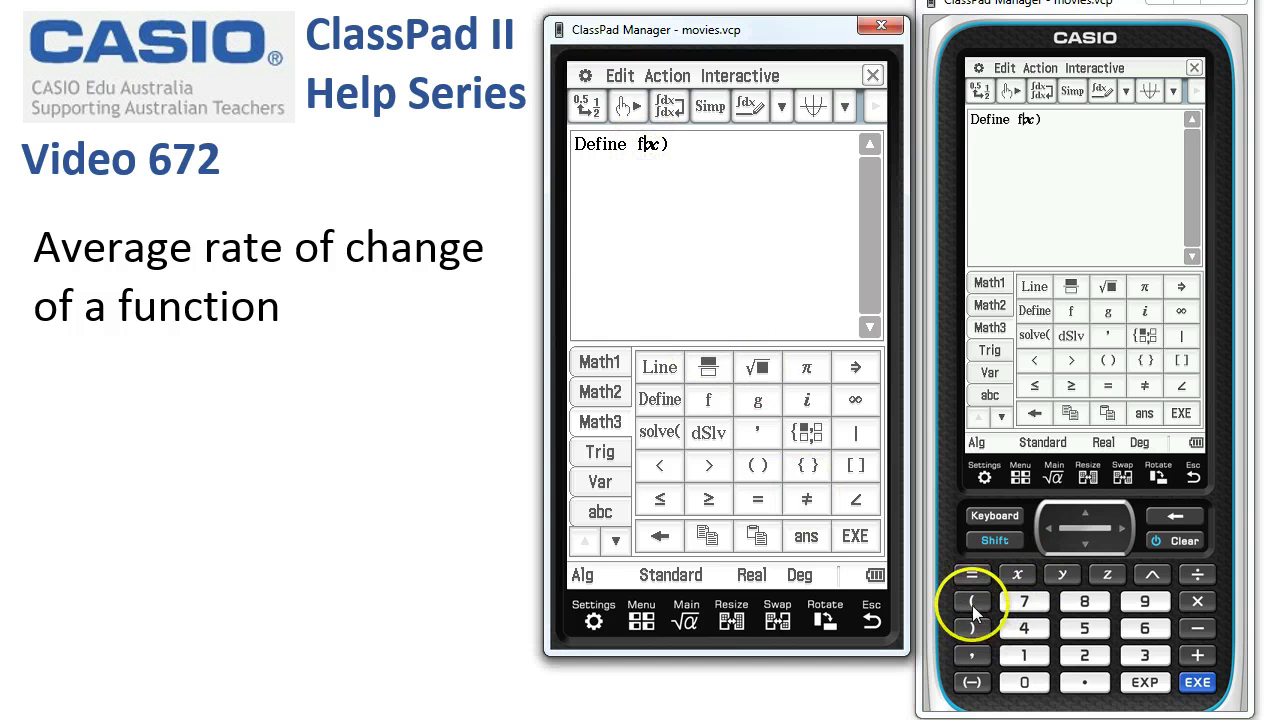
click(694, 180)
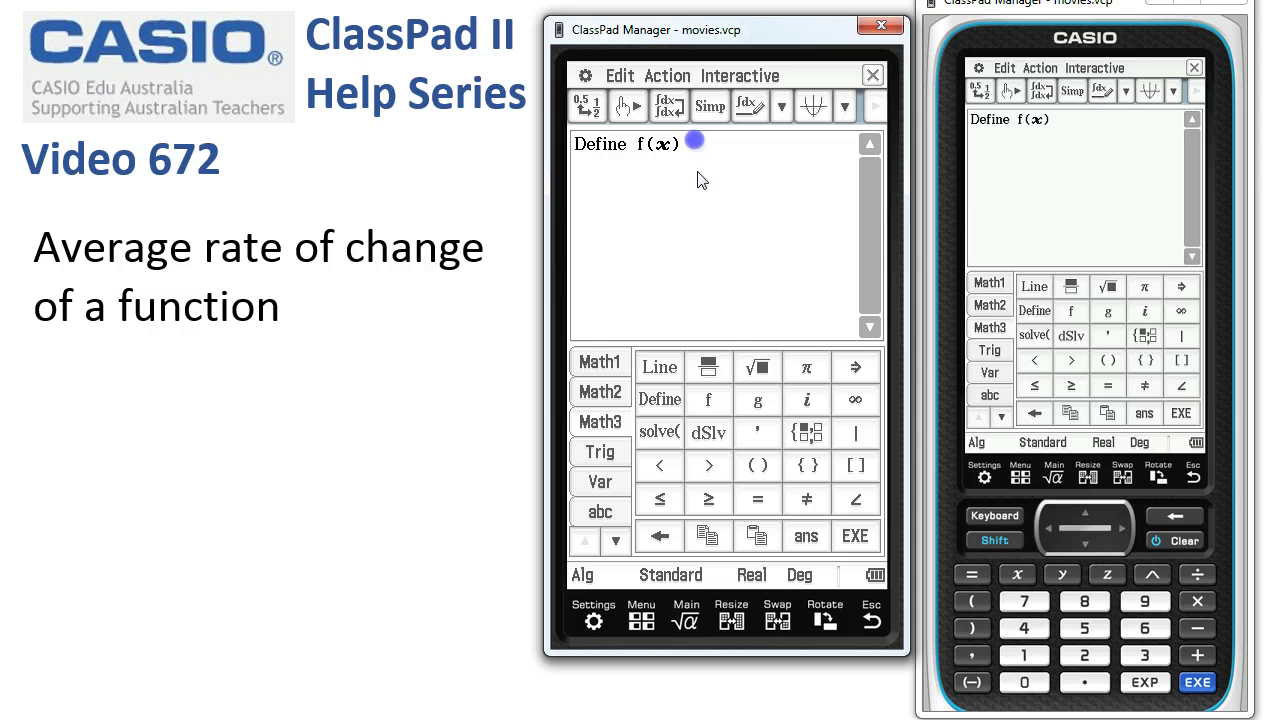
click(972, 576)
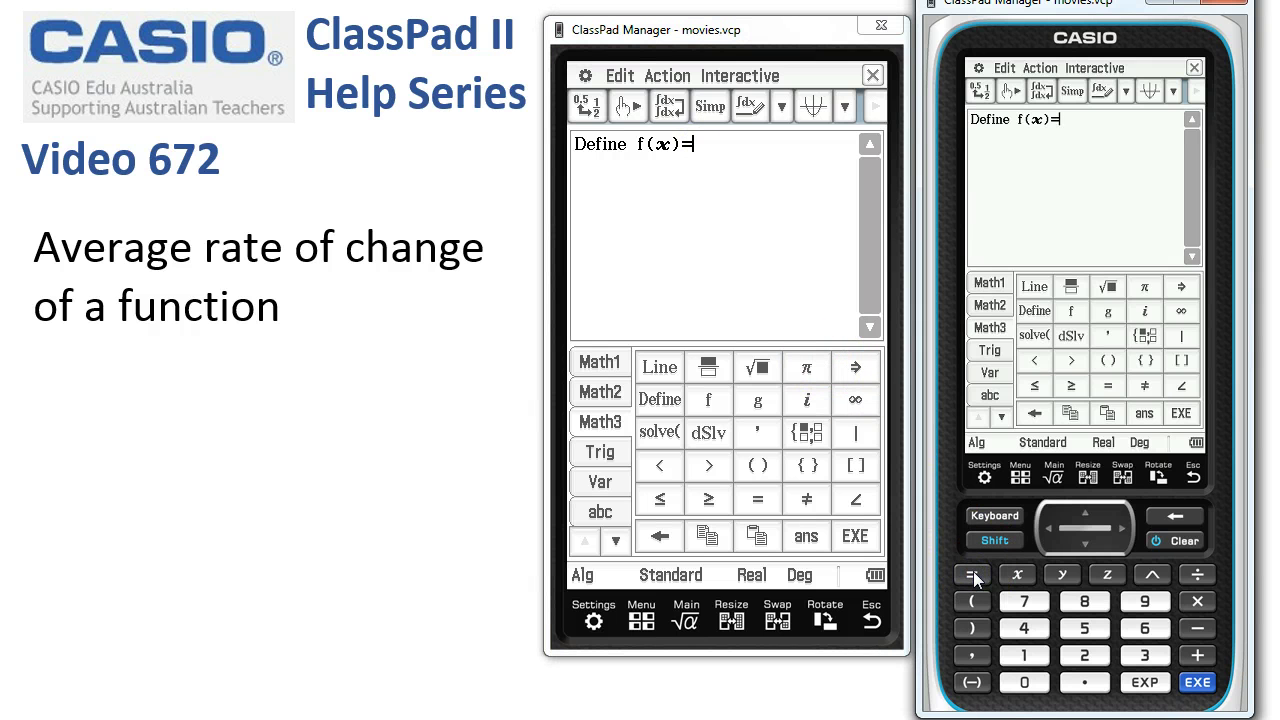
click(1017, 574)
click(1197, 628)
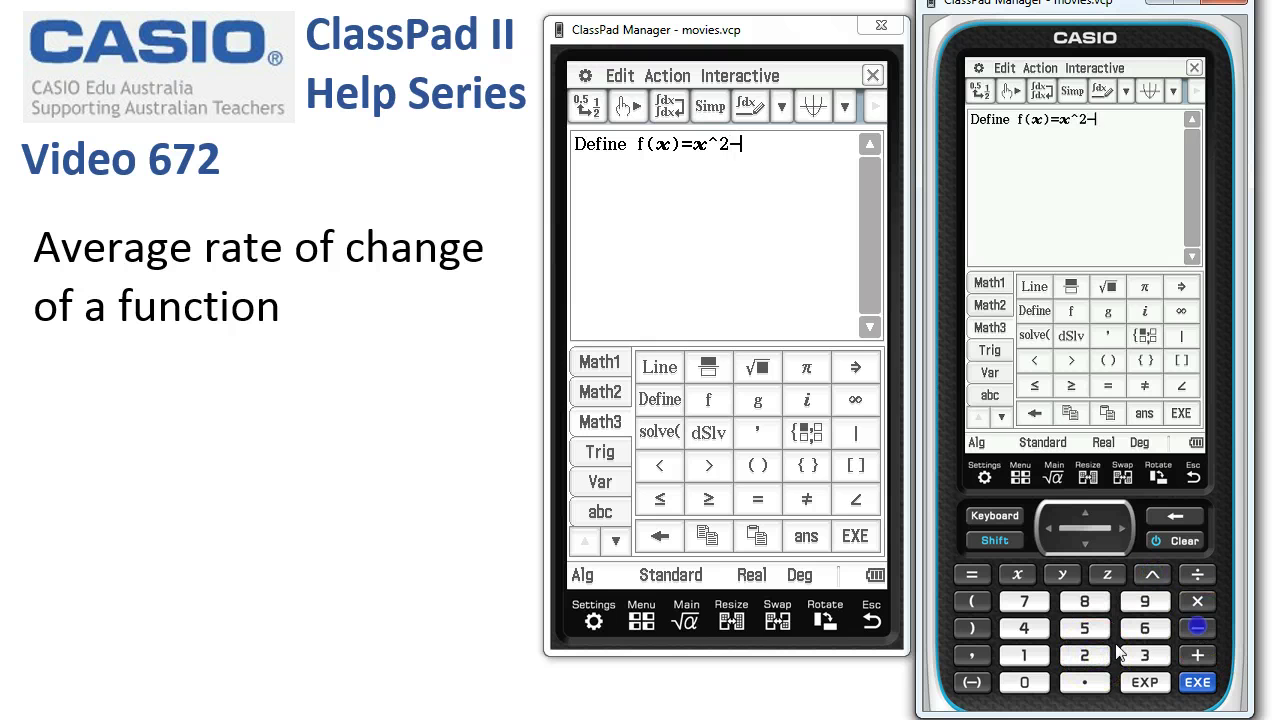
click(1024, 655)
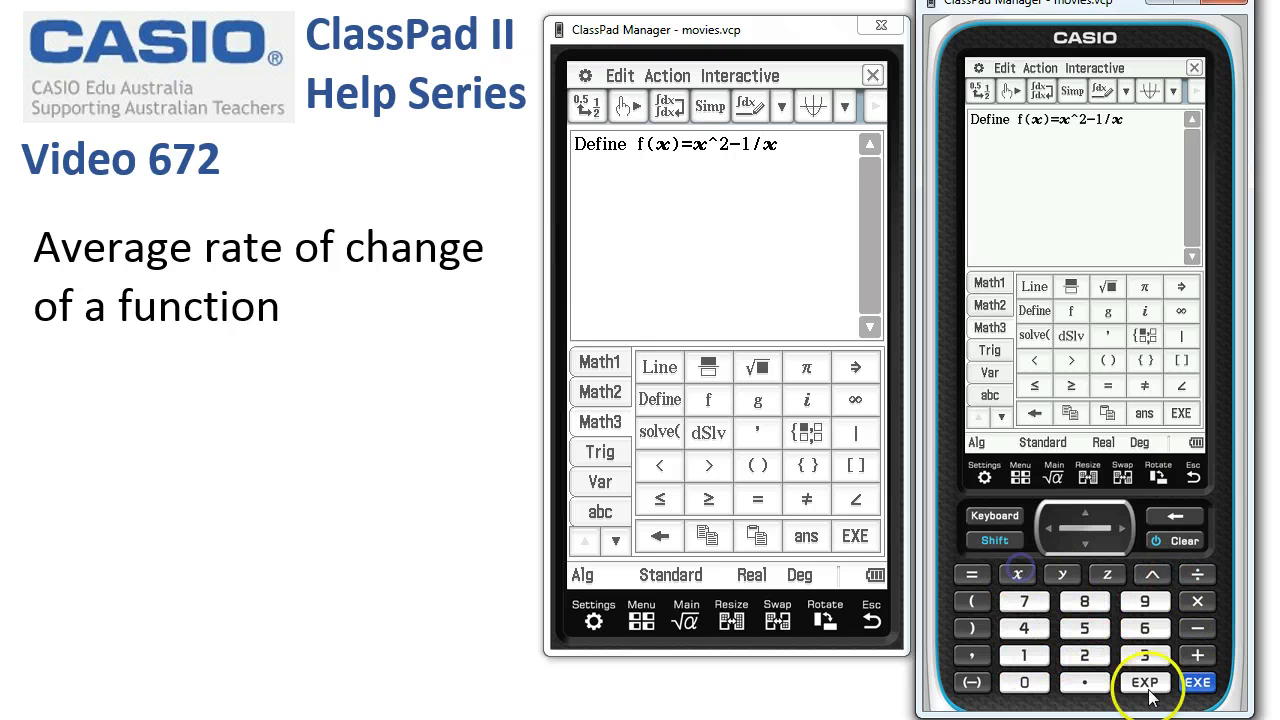
click(1197, 682)
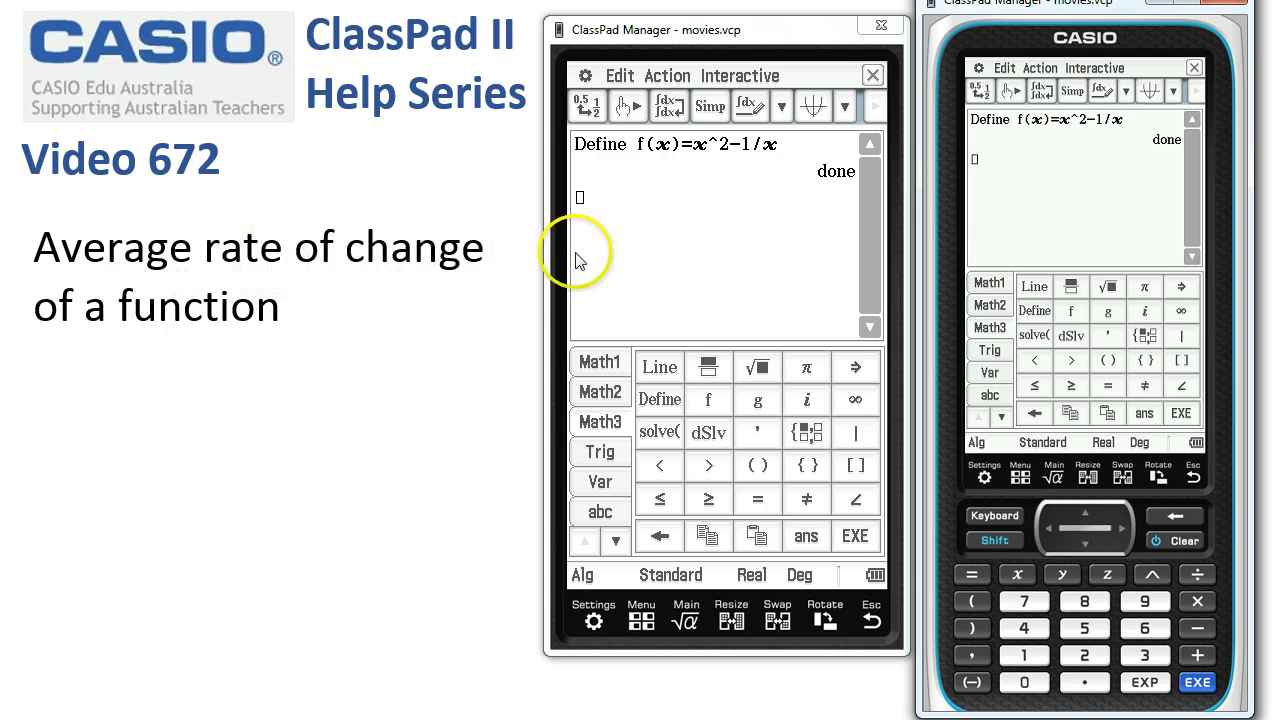
Enter the interval [2.5,3] in square brackets
click(856, 470)
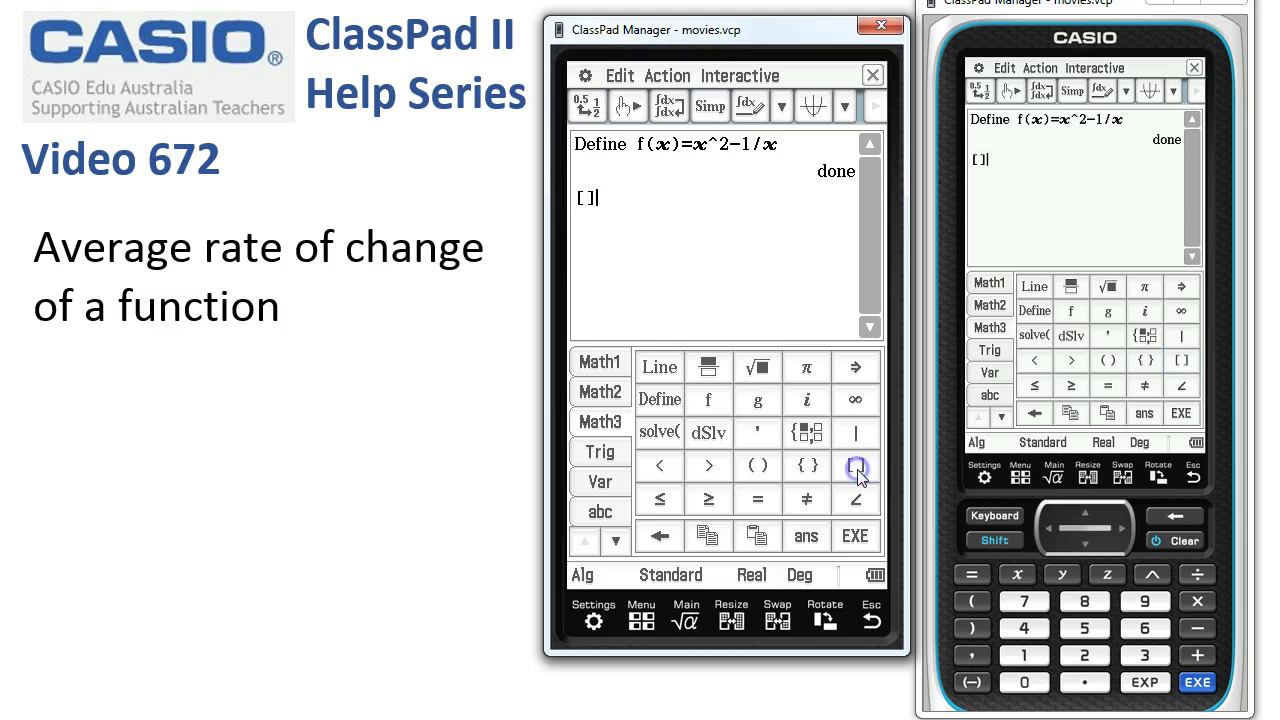
click(588, 198)
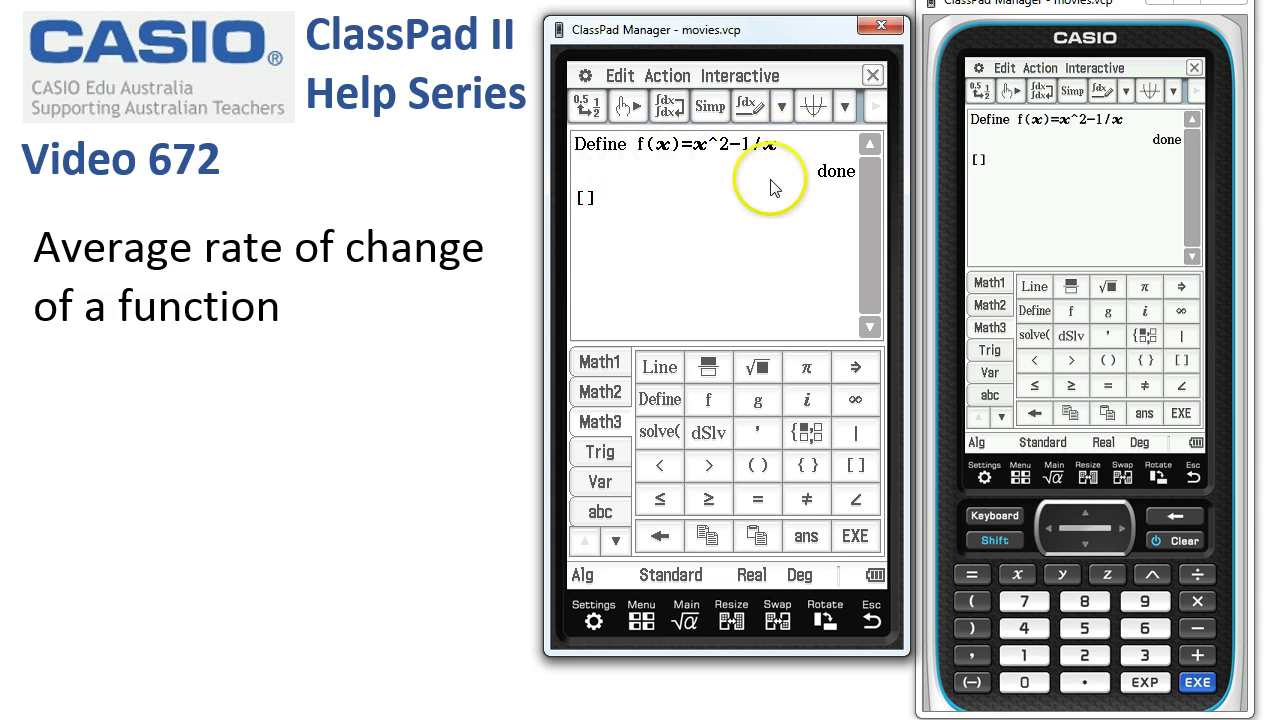
click(1081, 655)
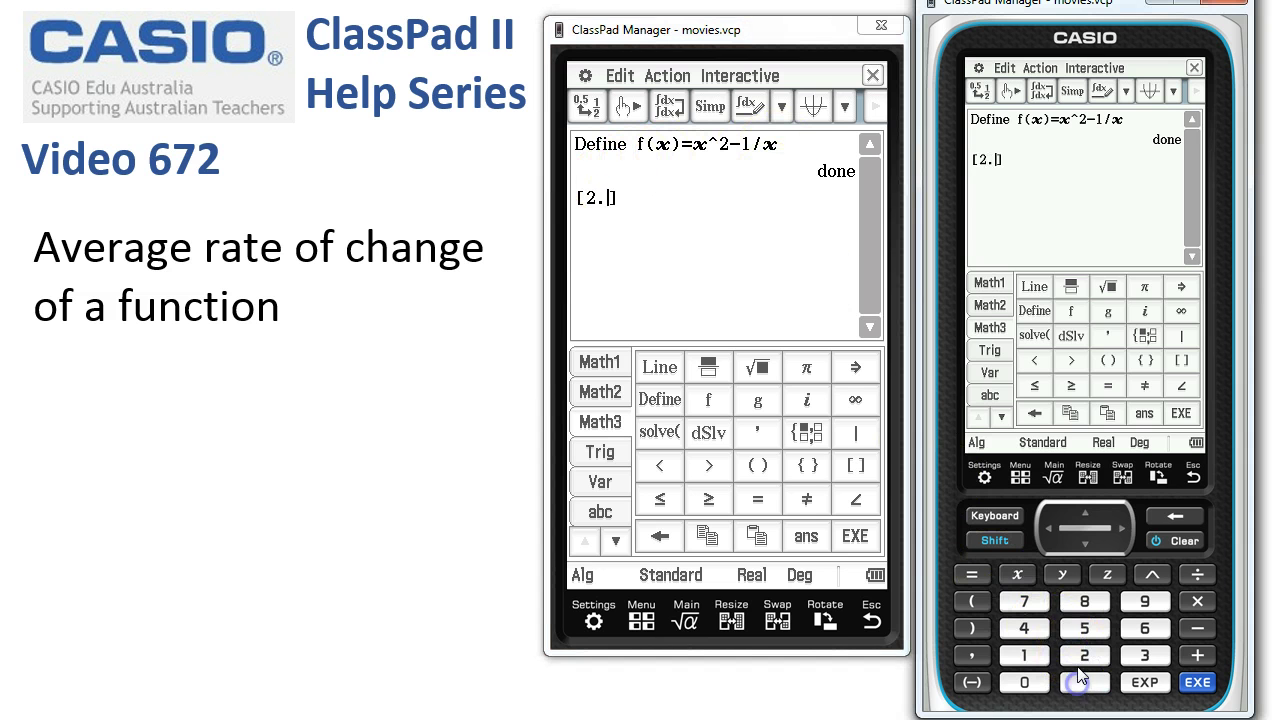
click(1084, 628)
click(971, 656)
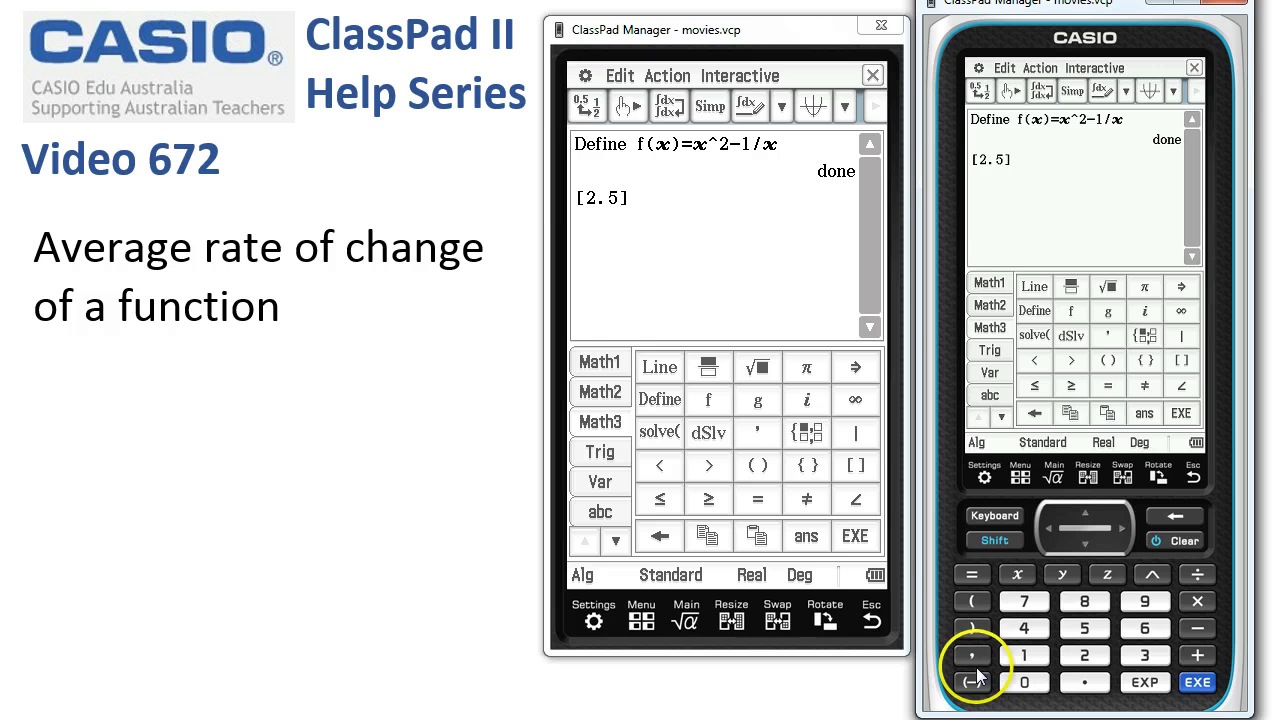
click(1156, 657)
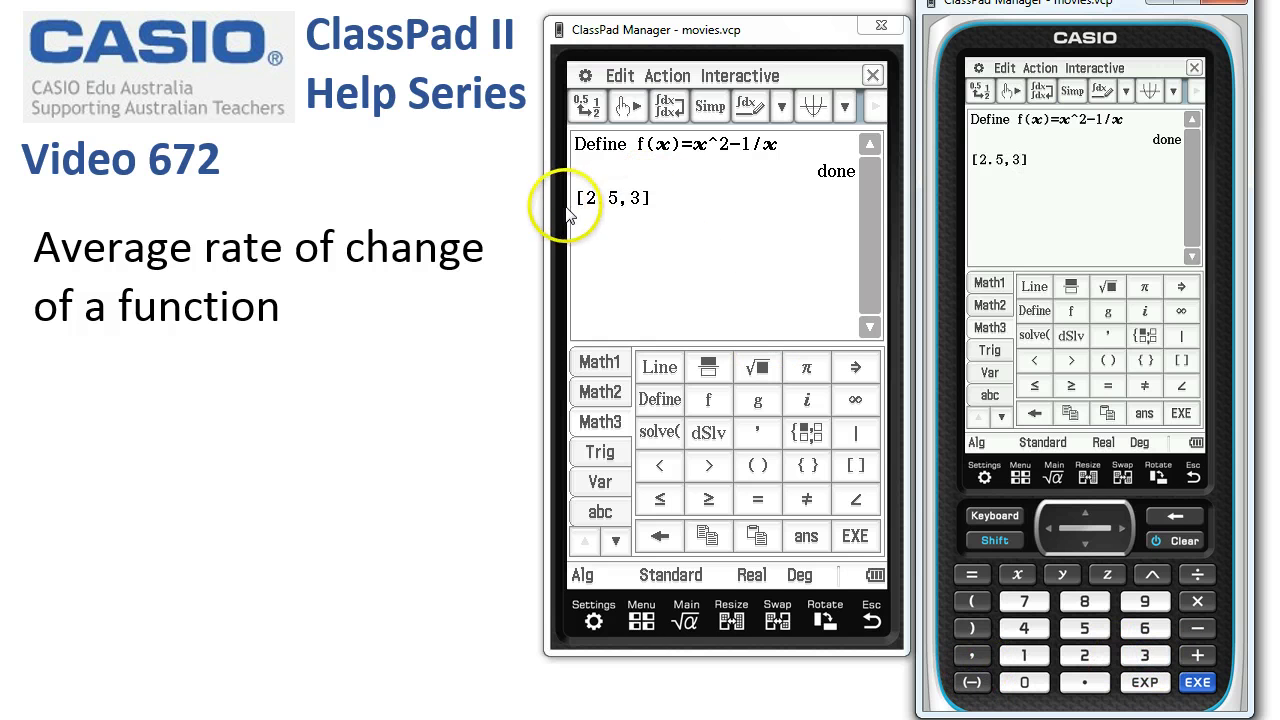
click(660, 200)
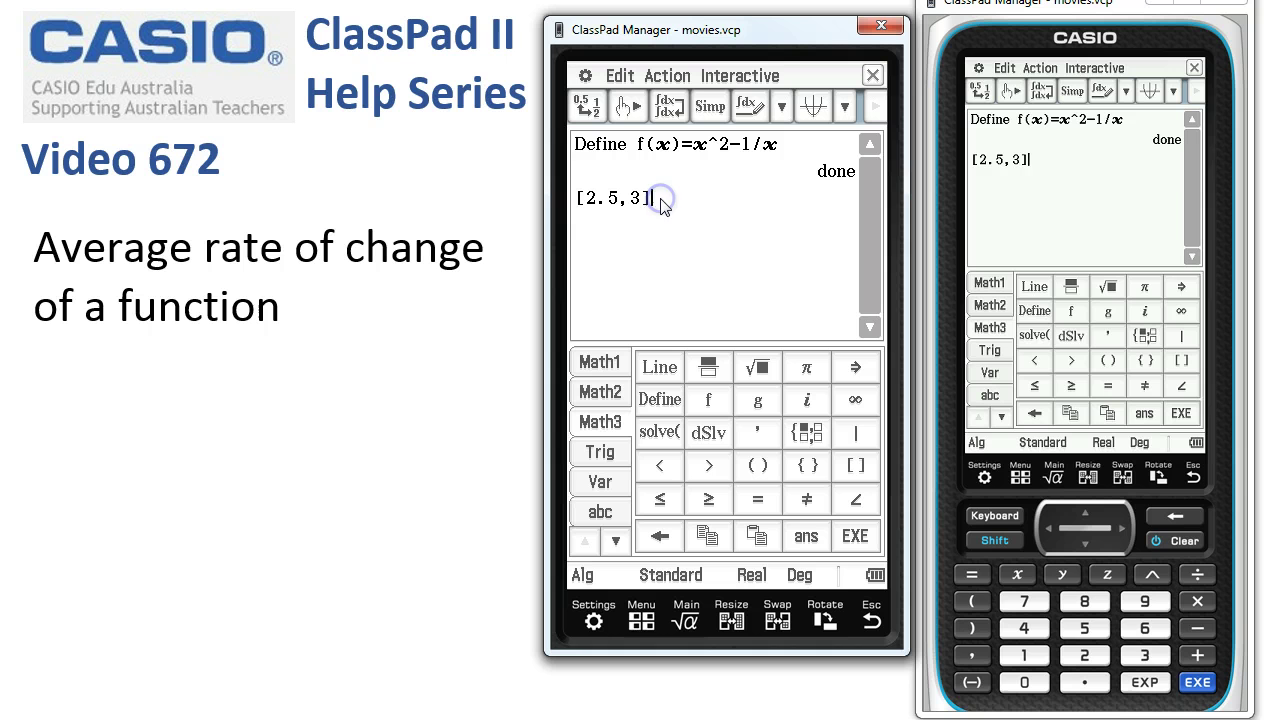
Add the store arrow and the target [a,b] using the Var letters
click(855, 368)
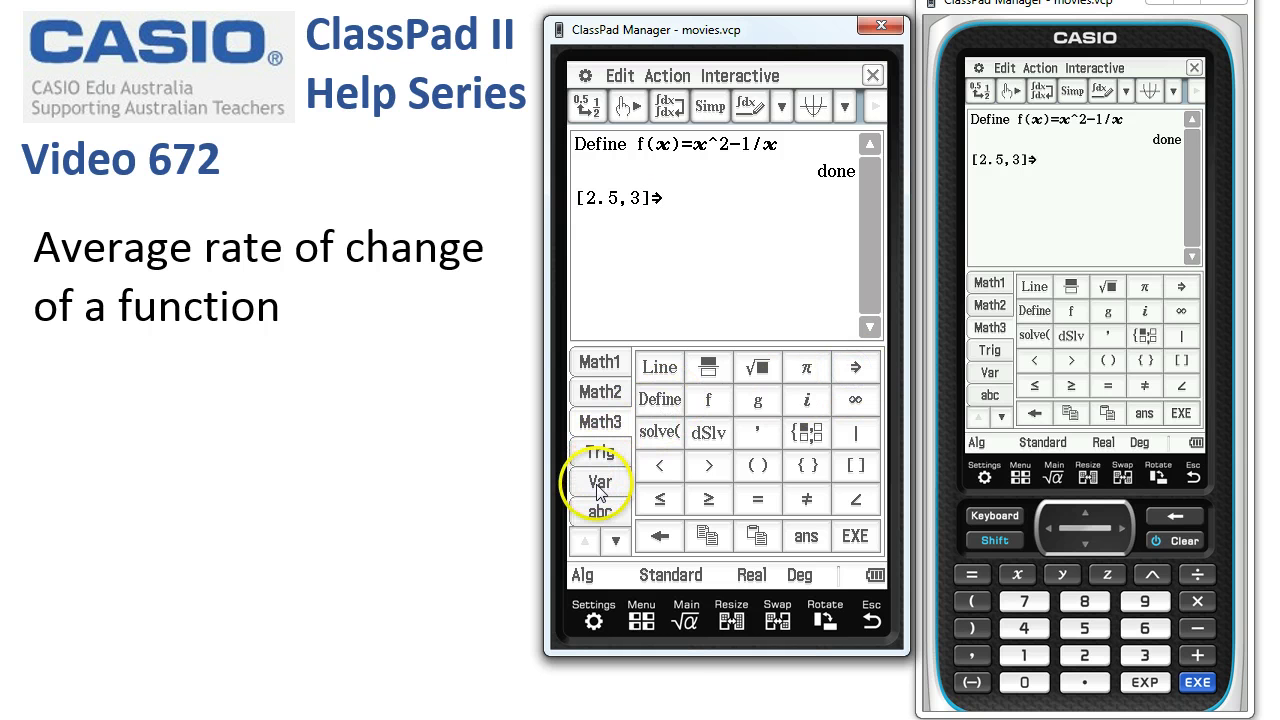
click(858, 467)
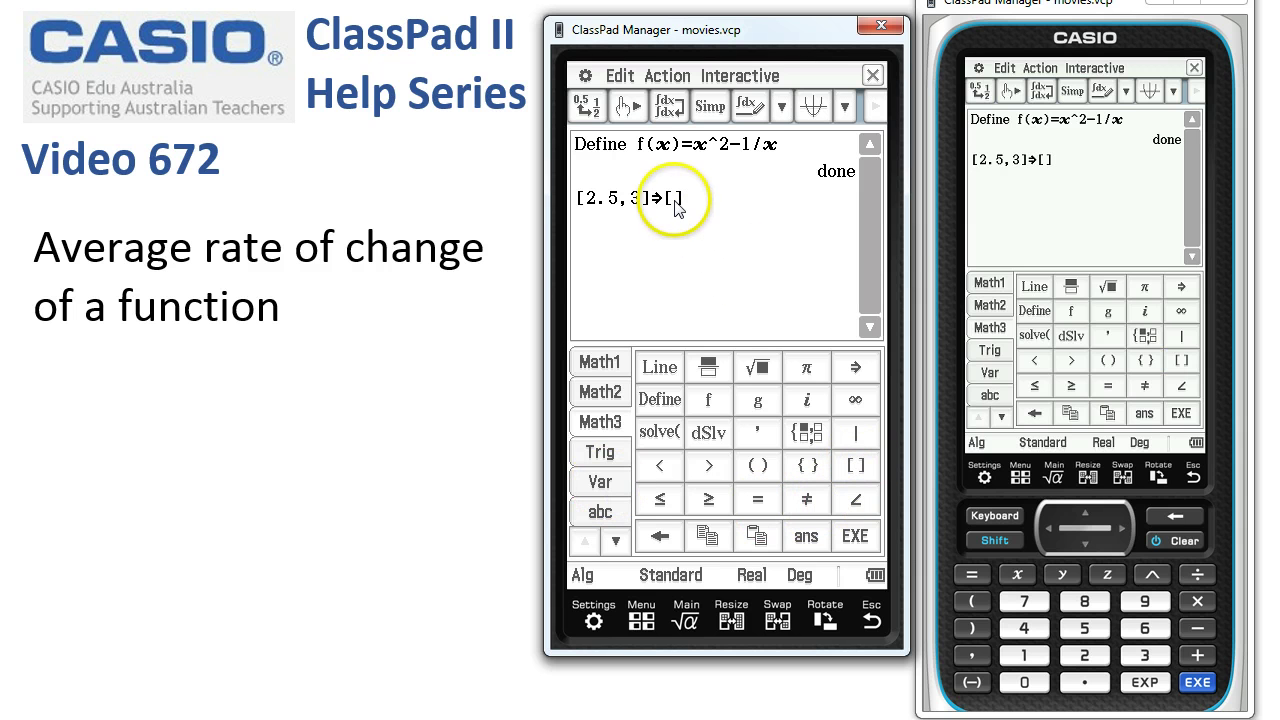
click(600, 484)
click(655, 367)
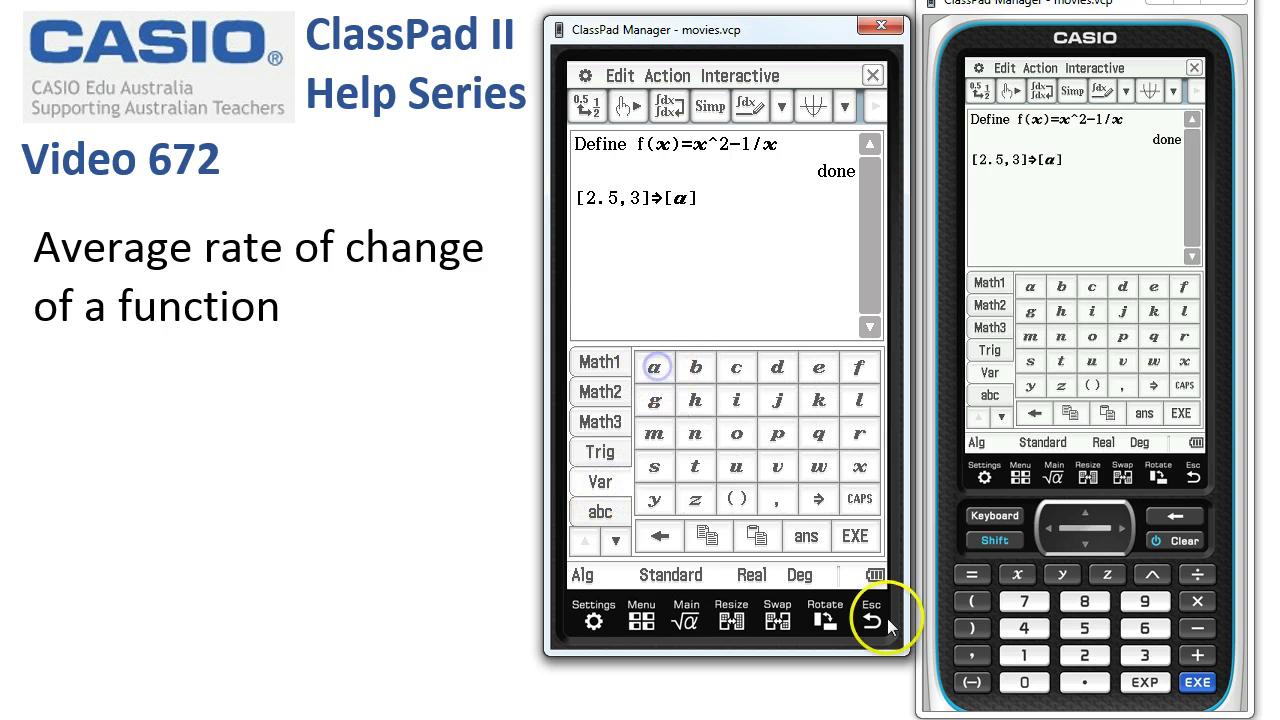
click(971, 655)
click(695, 367)
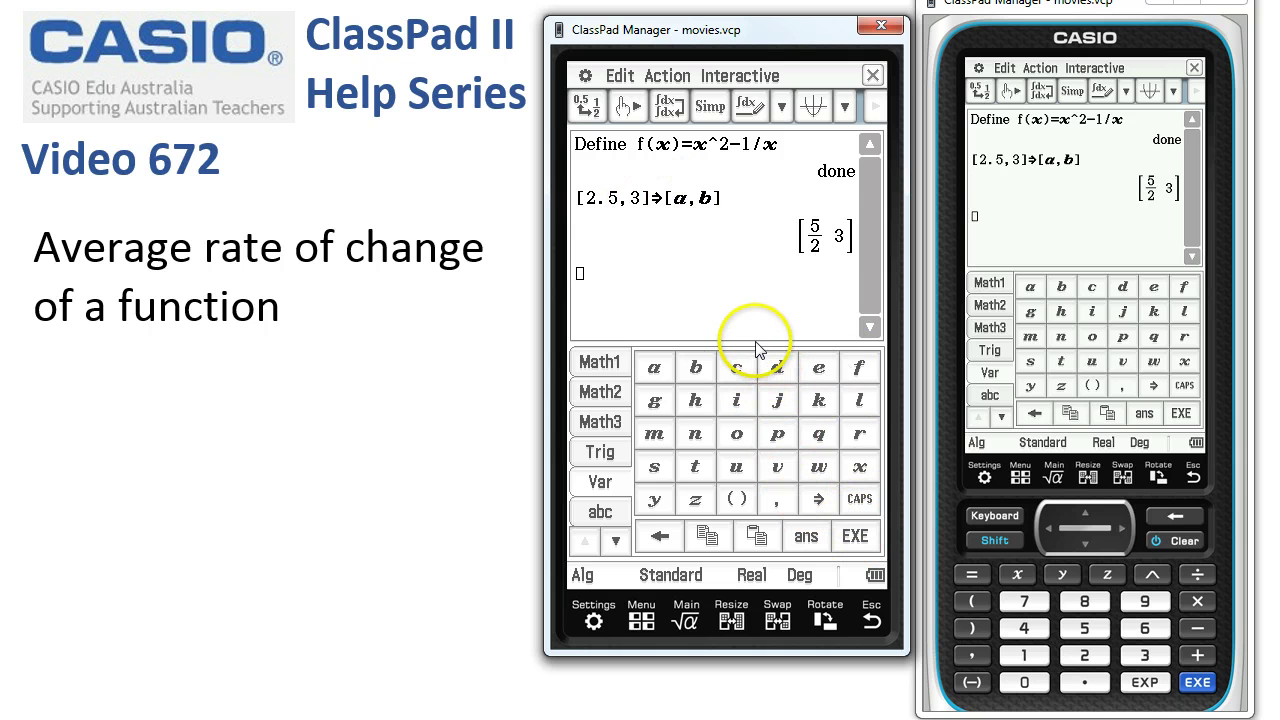
Insert a fraction template and enter f(b) in the numerator
click(599, 364)
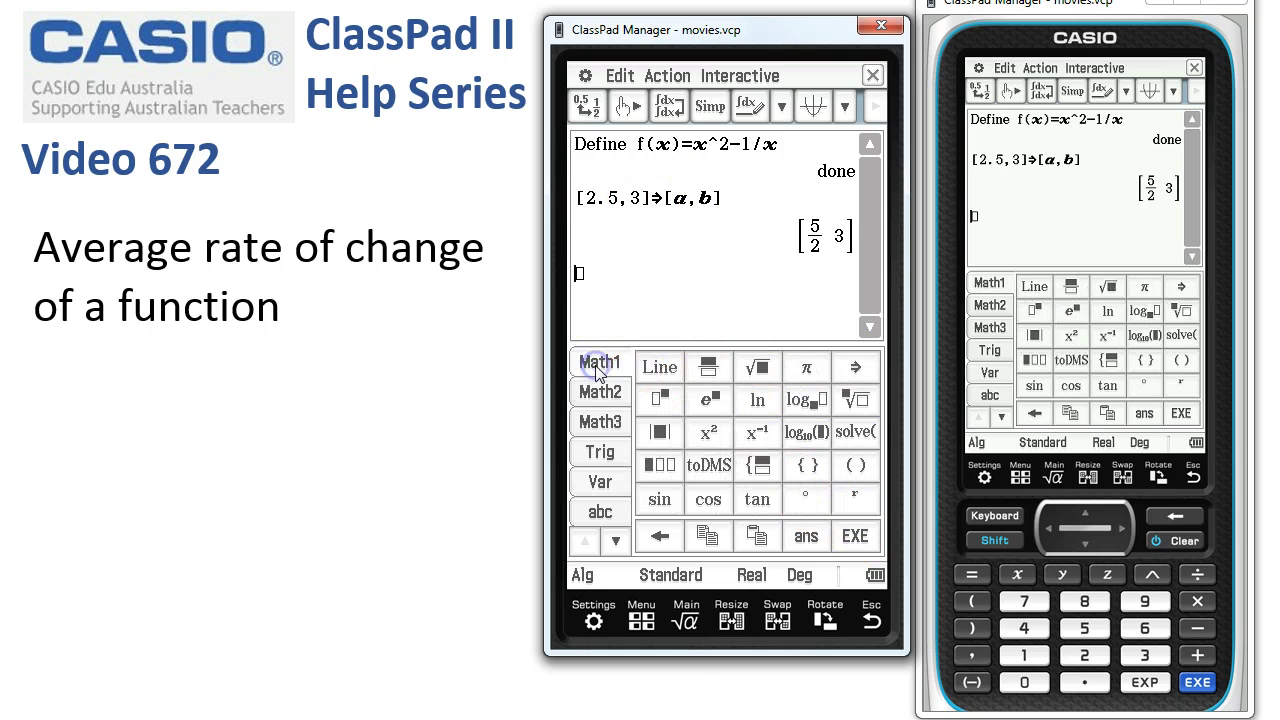
click(712, 374)
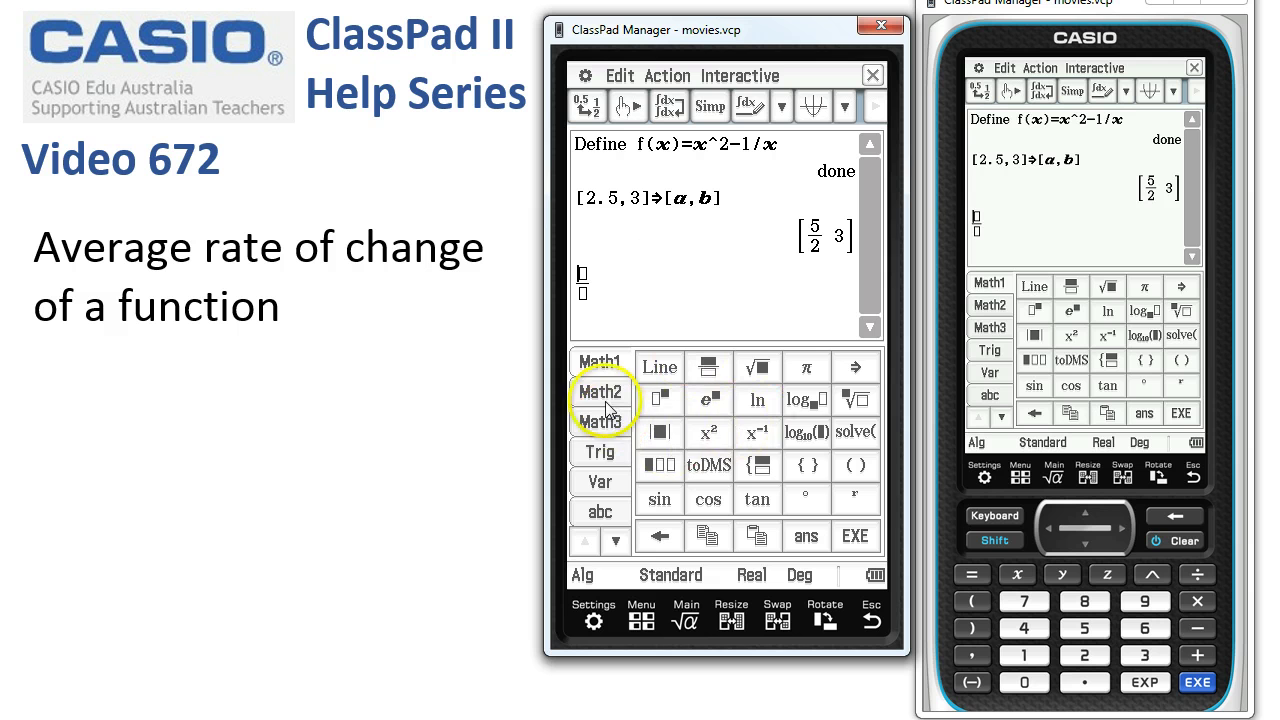
click(600, 421)
click(709, 401)
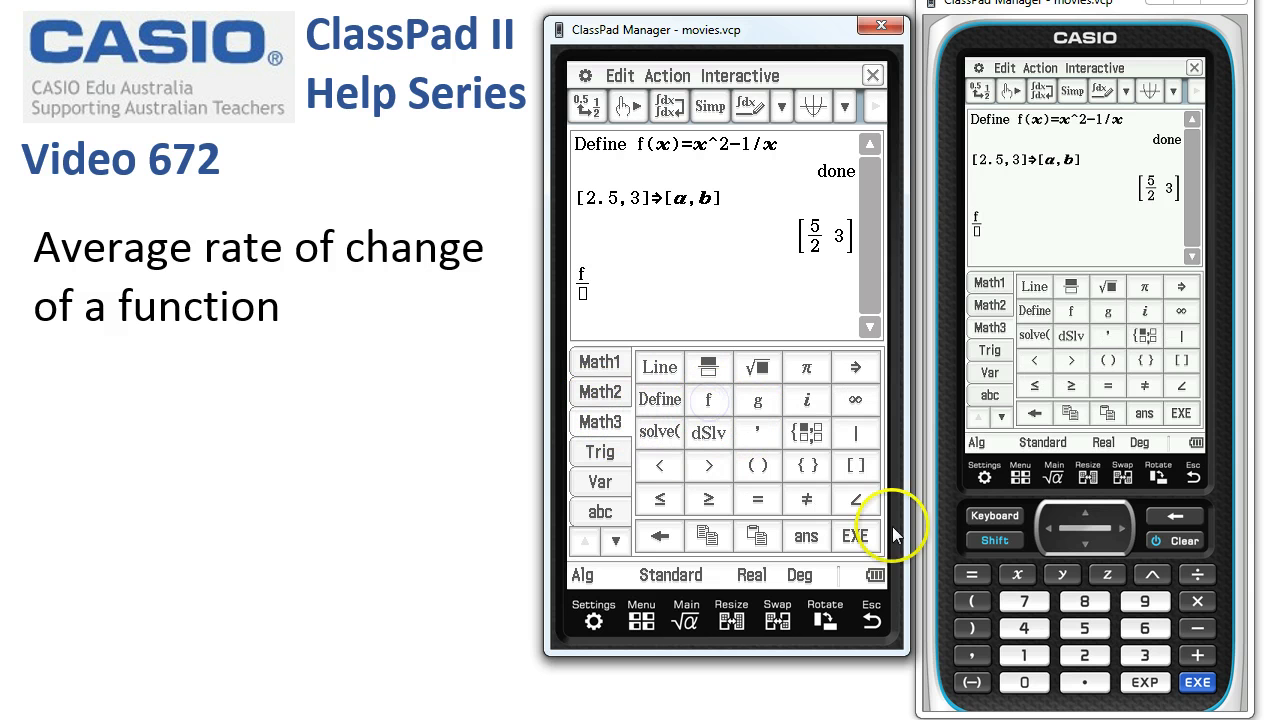
click(966, 603)
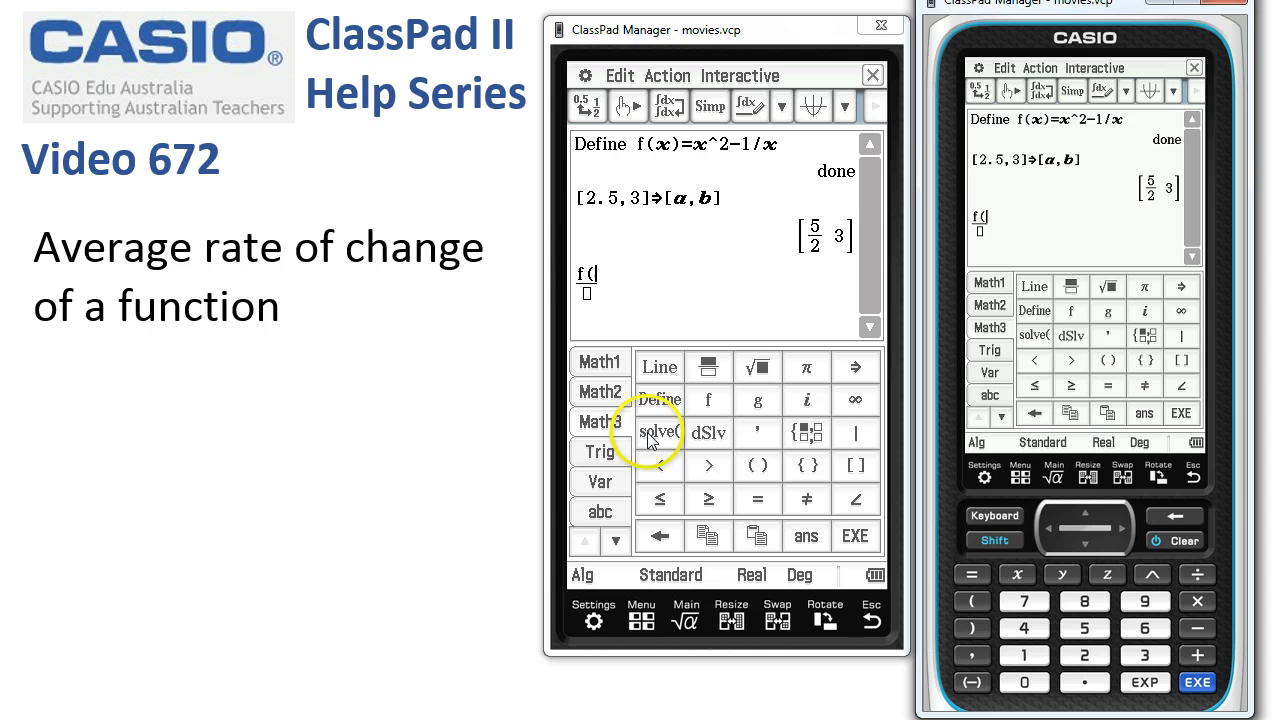
click(600, 481)
click(695, 369)
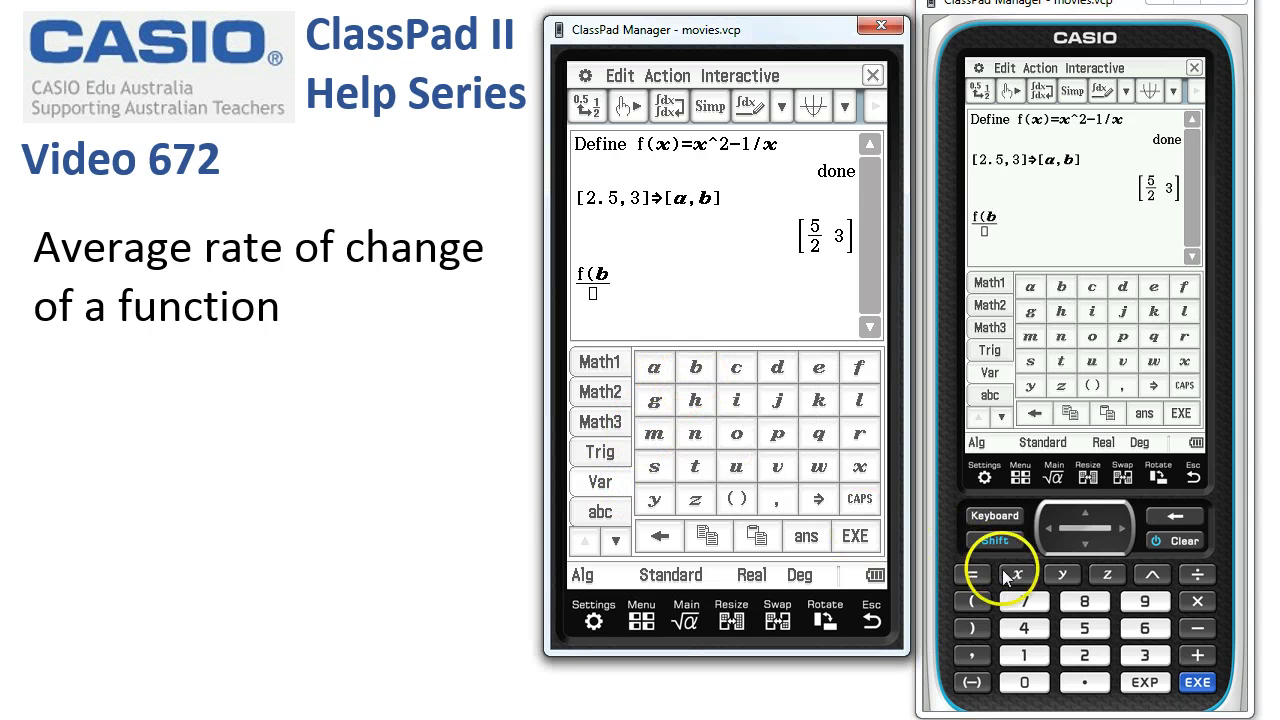
click(971, 627)
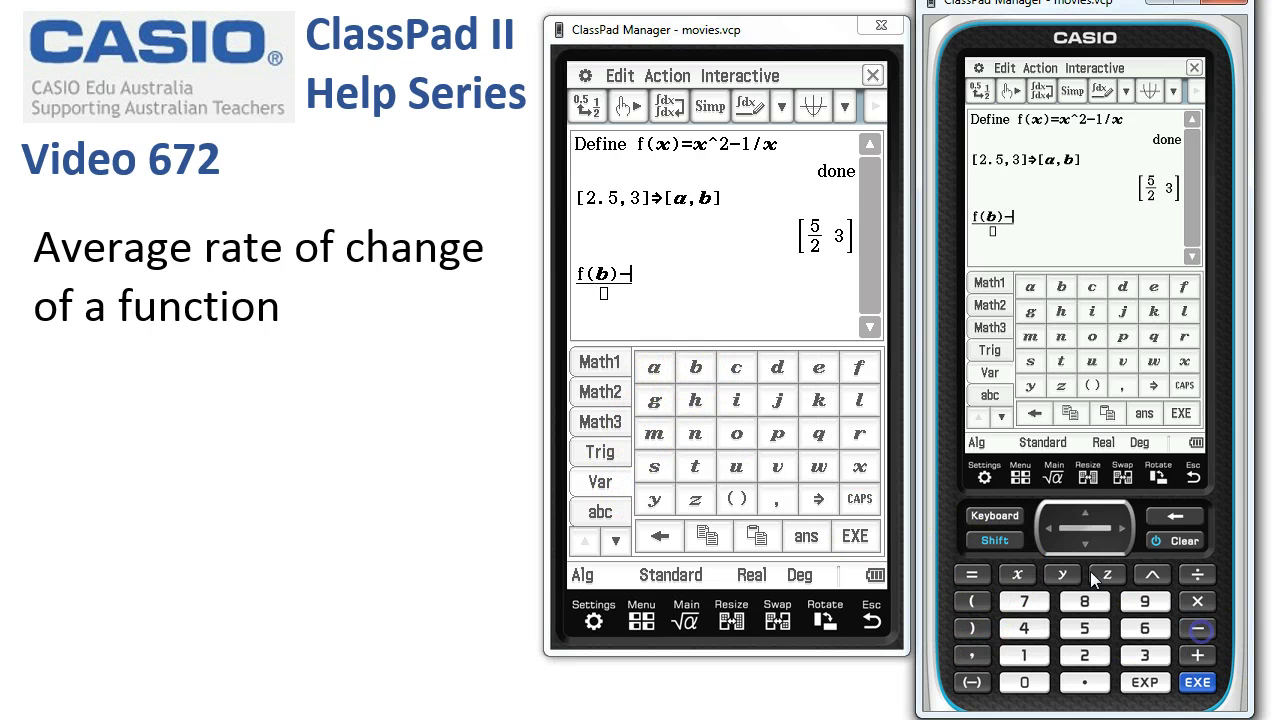
Complete the numerator as f(b)−f(a), correcting a mistaken b to a
click(601, 423)
click(709, 399)
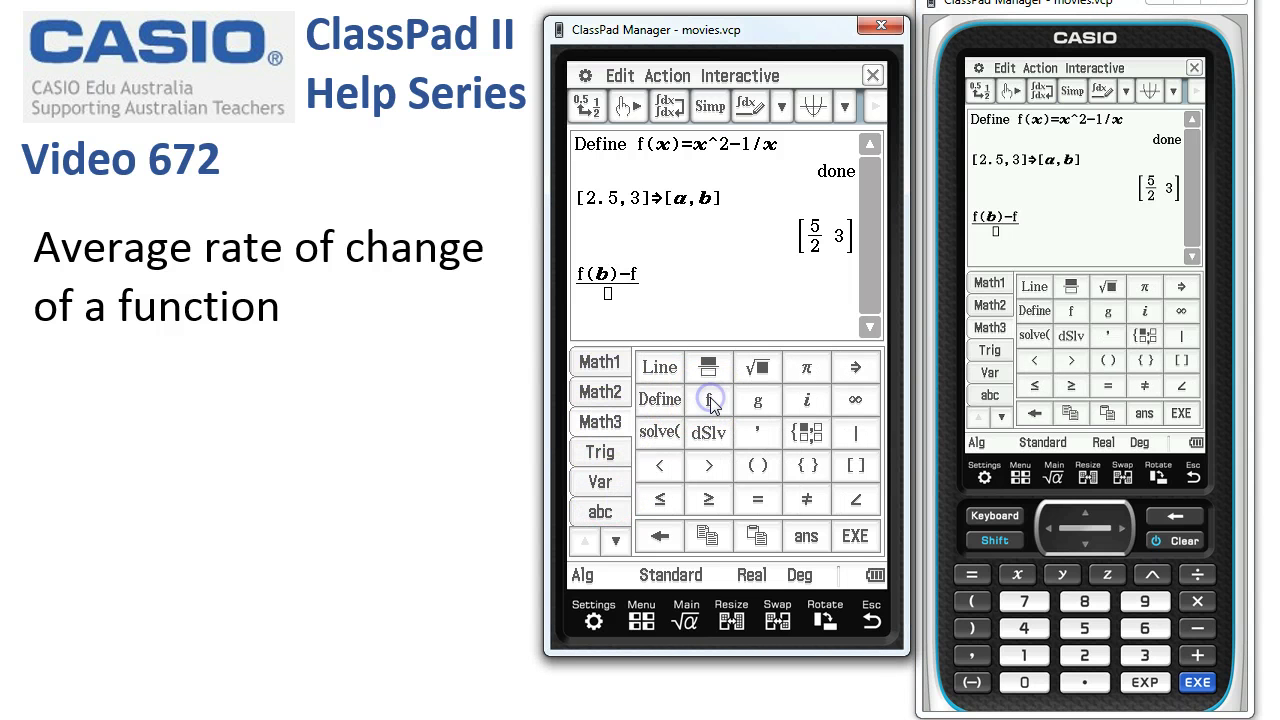
click(601, 483)
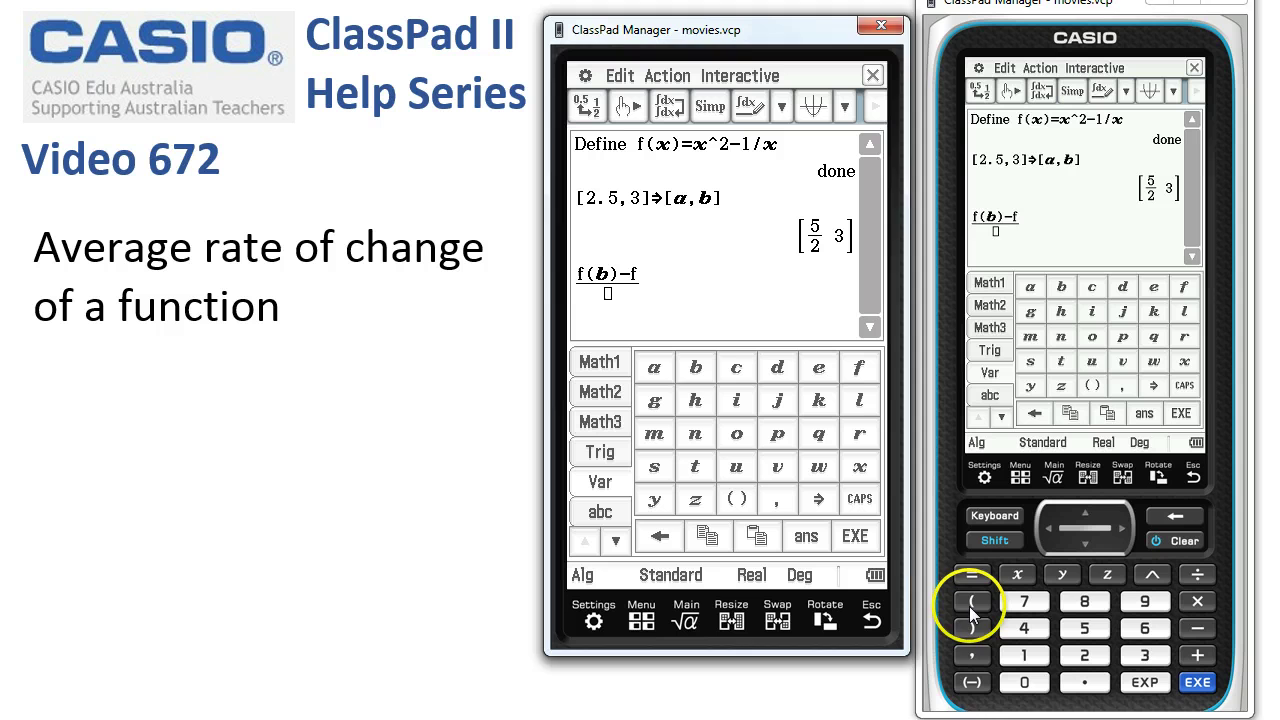
click(972, 601)
click(695, 367)
click(972, 628)
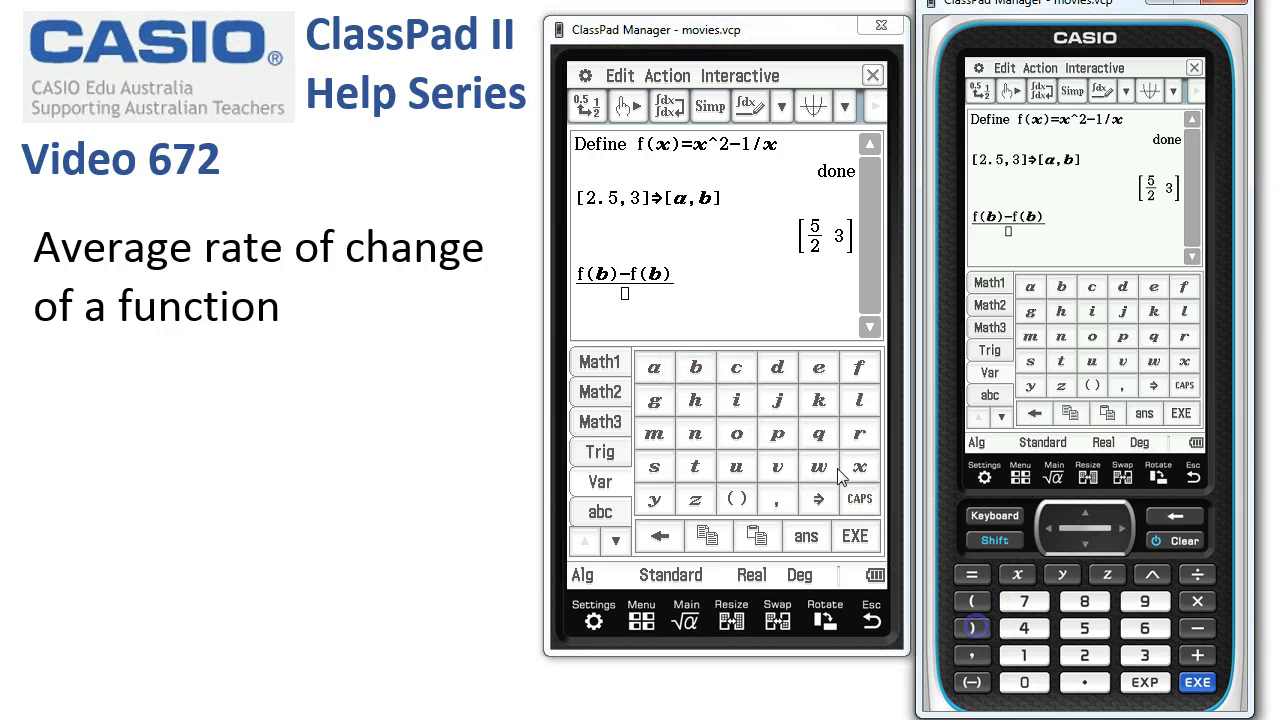
click(634, 286)
click(664, 283)
click(926, 527)
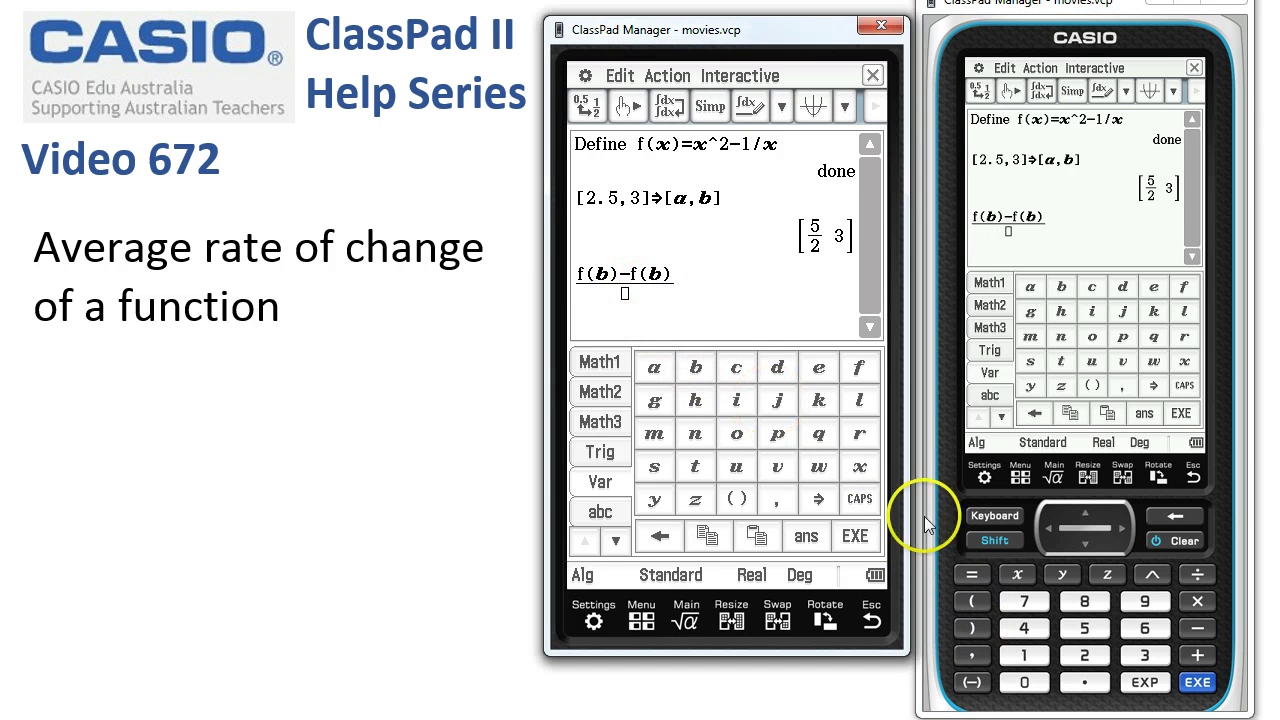
click(1175, 515)
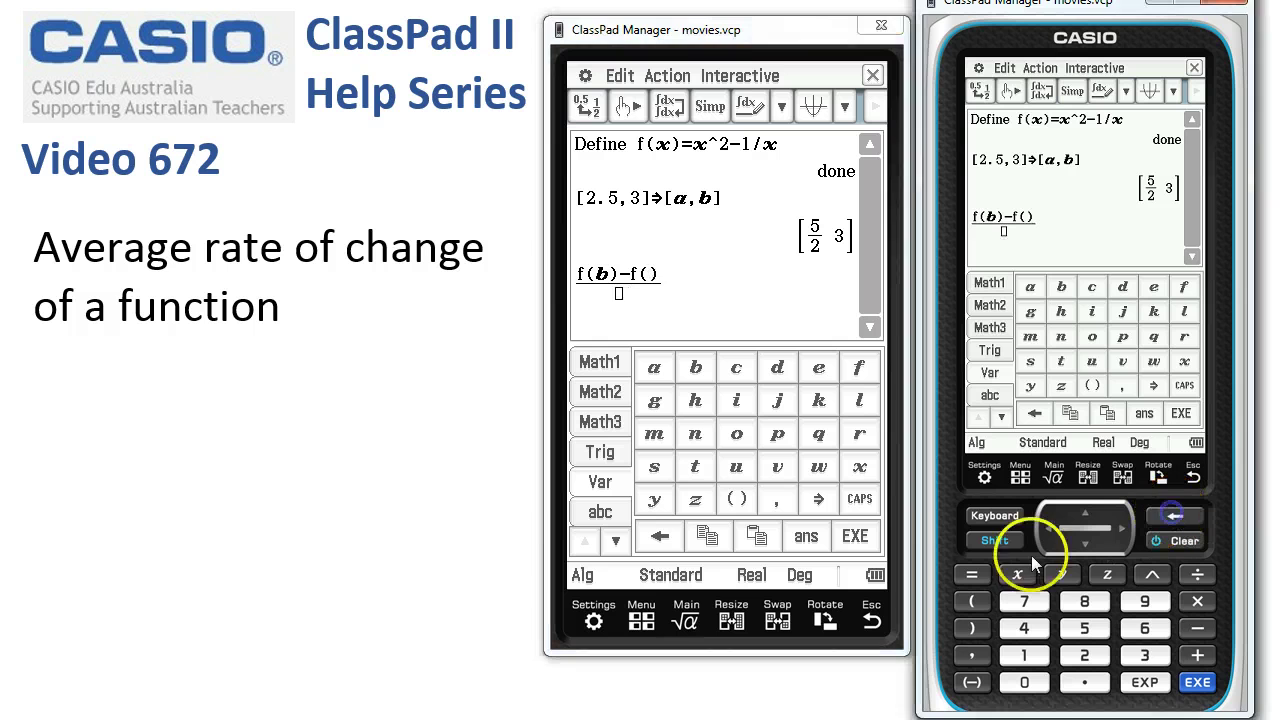
click(655, 369)
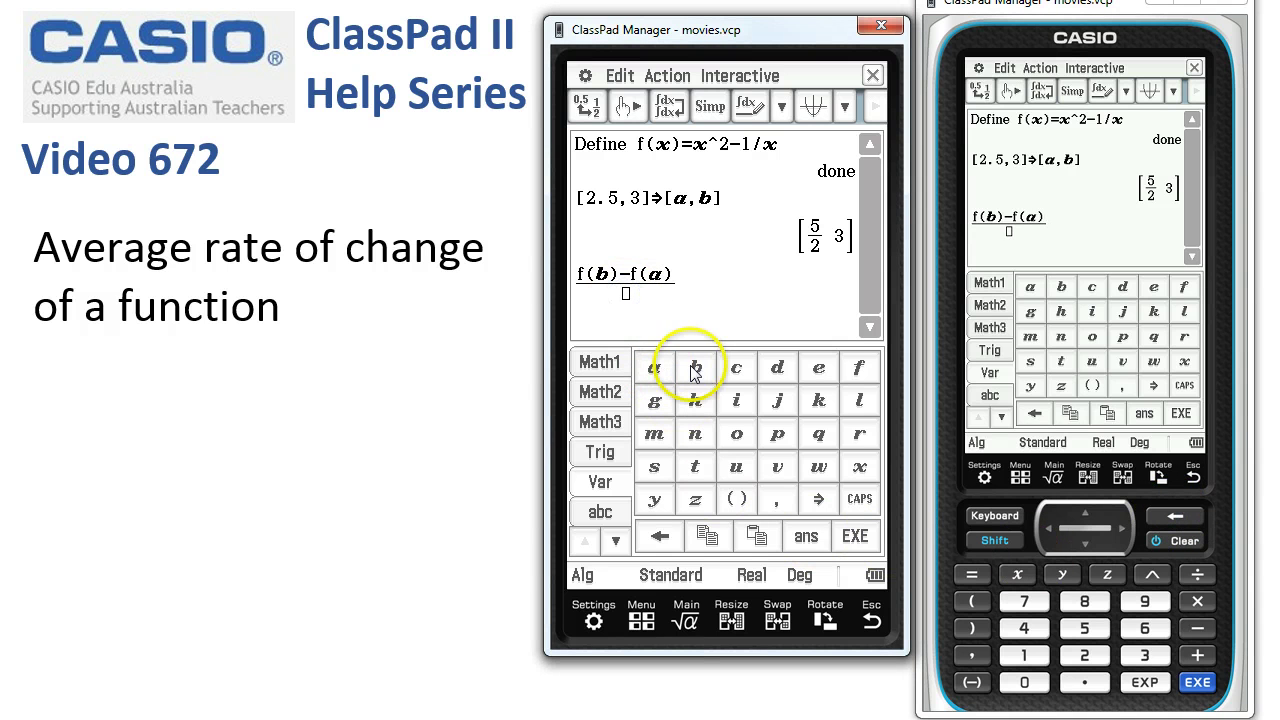
Enter the denominator b−a and evaluate, giving 169/30
click(1197, 628)
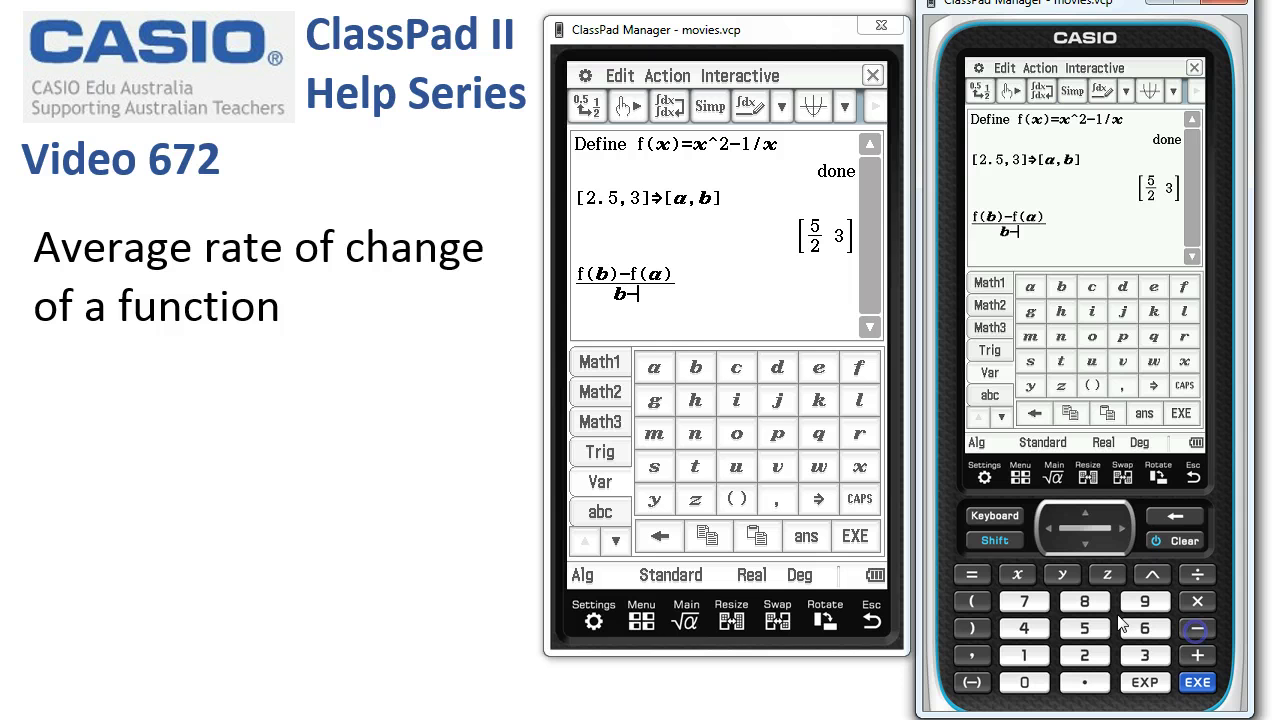
click(654, 368)
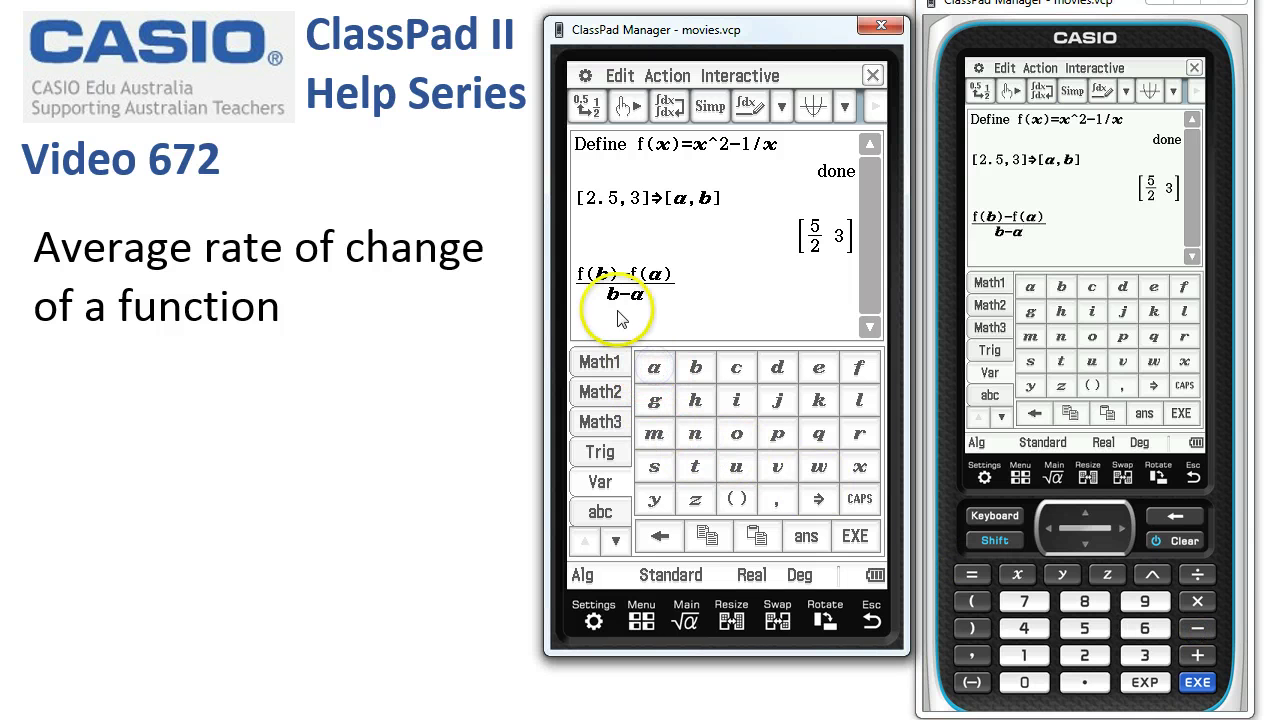
click(858, 537)
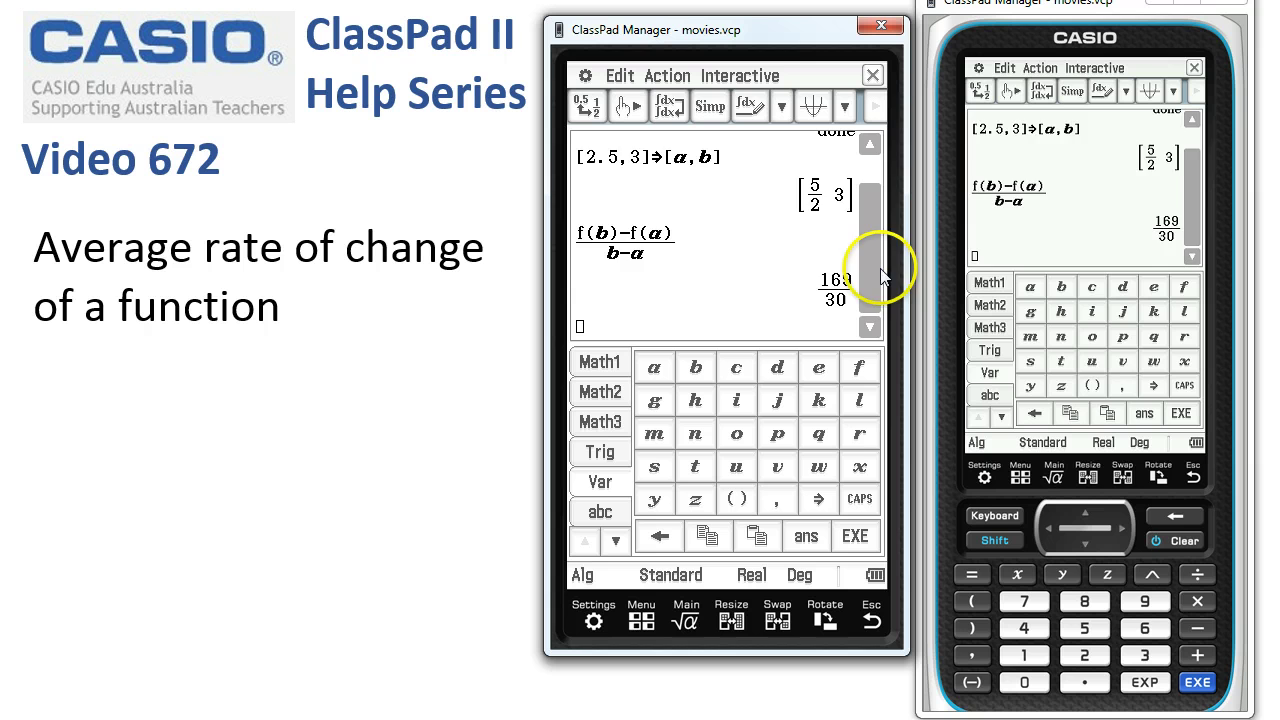
click(868, 178)
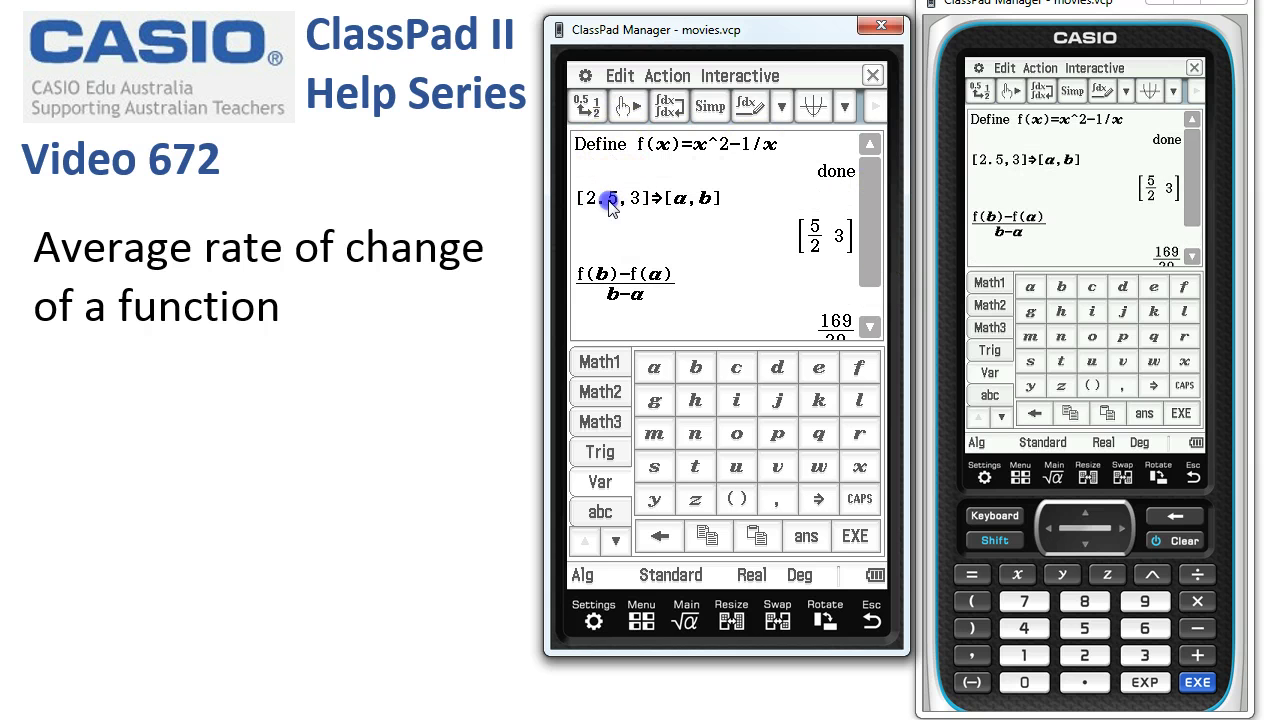
Change the interval start to 2.9, recalculate to 5233/870, and approximate it as 6.014942529
click(1145, 601)
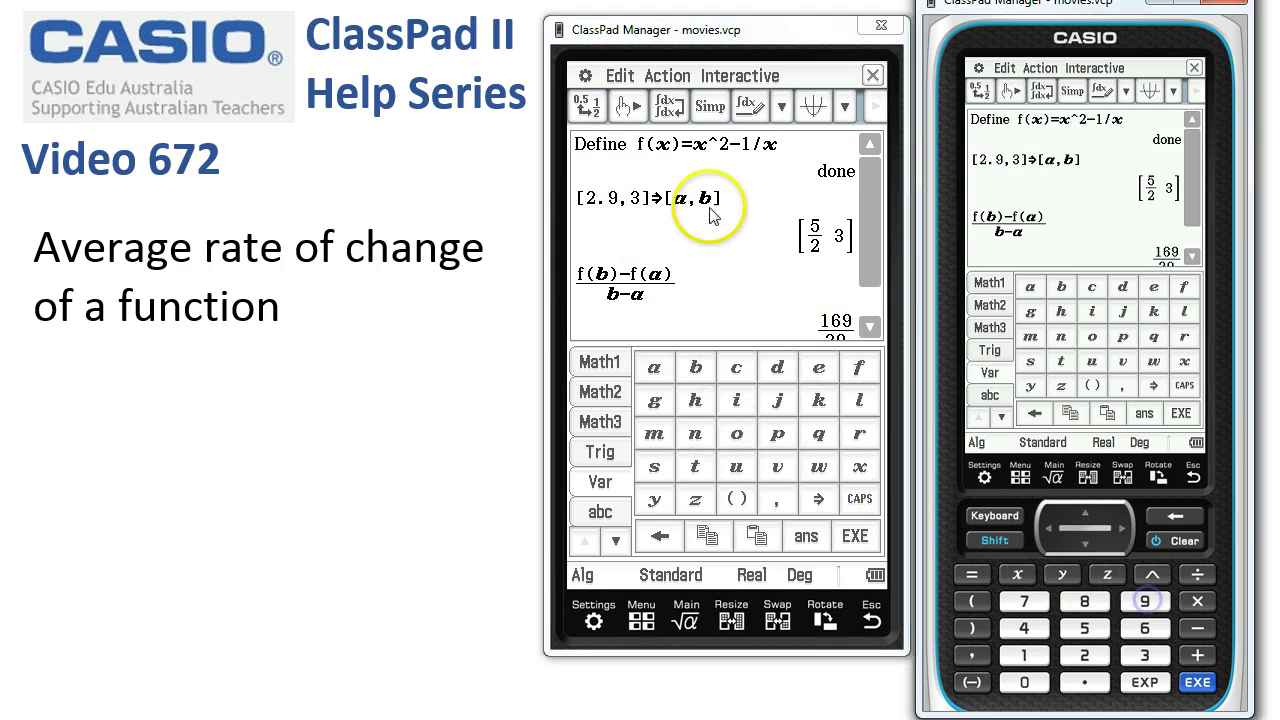
click(1197, 682)
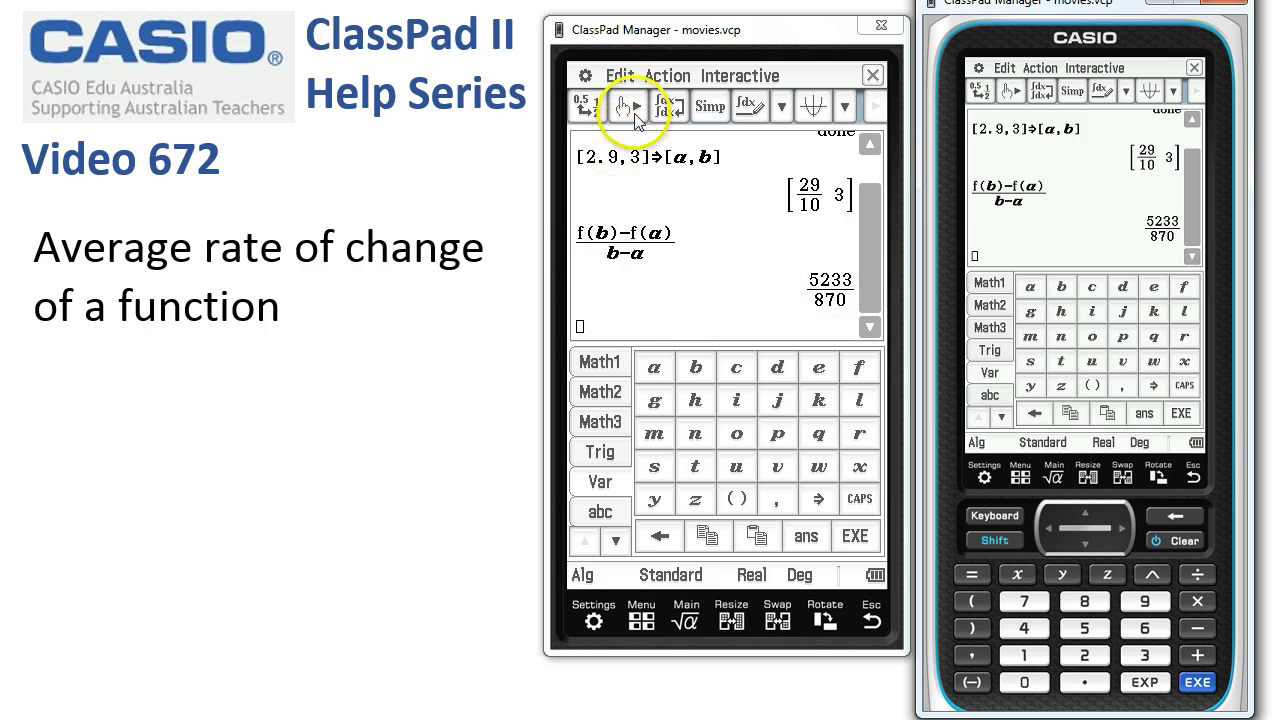
click(667, 76)
click(688, 105)
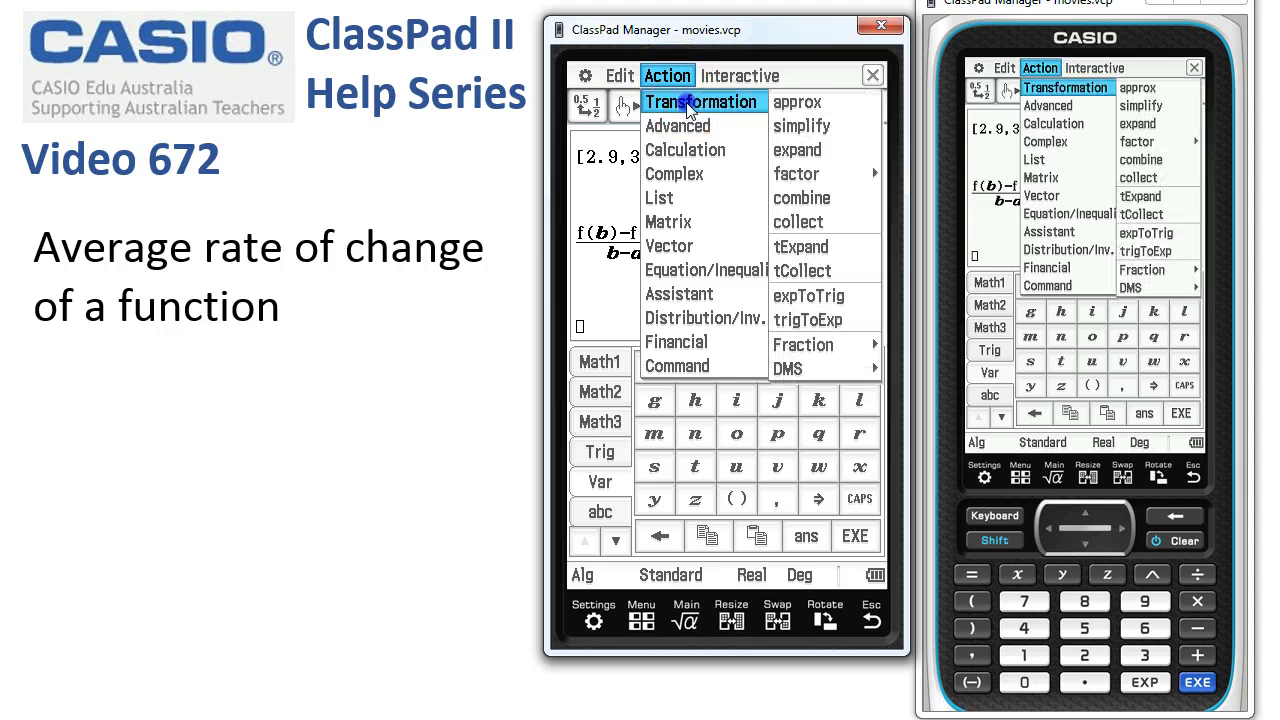
click(797, 103)
click(855, 536)
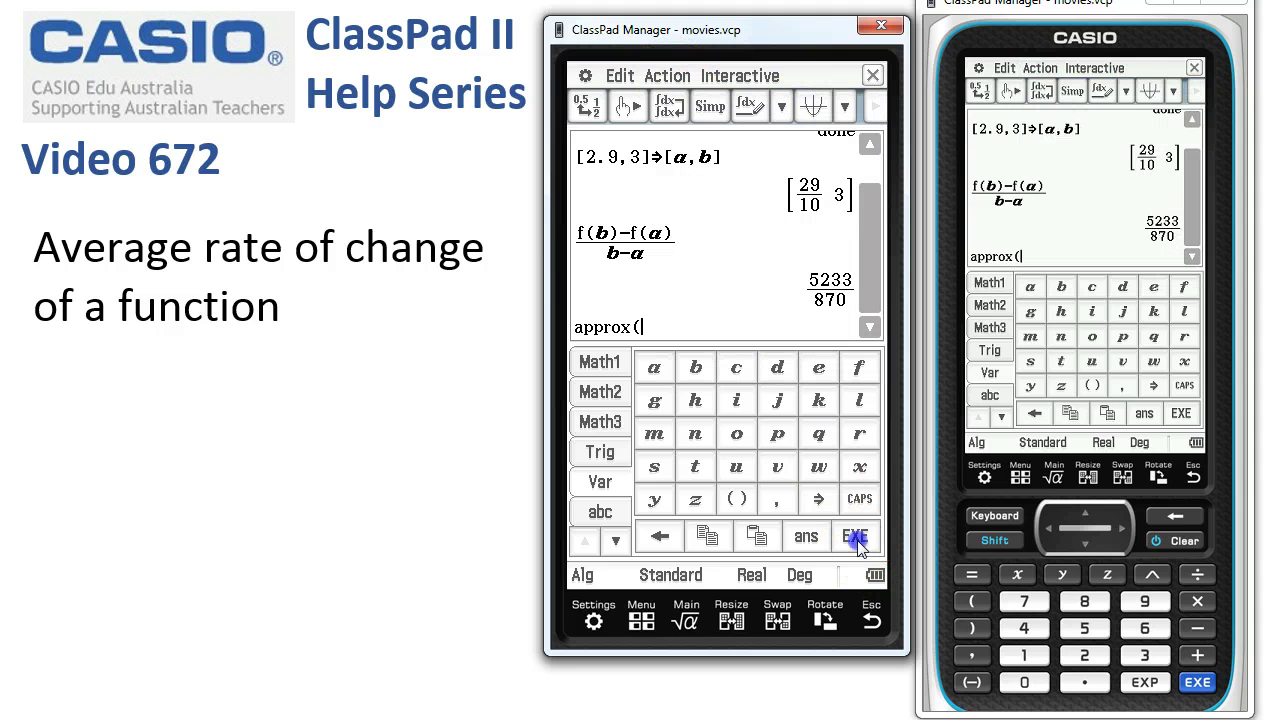
click(828, 236)
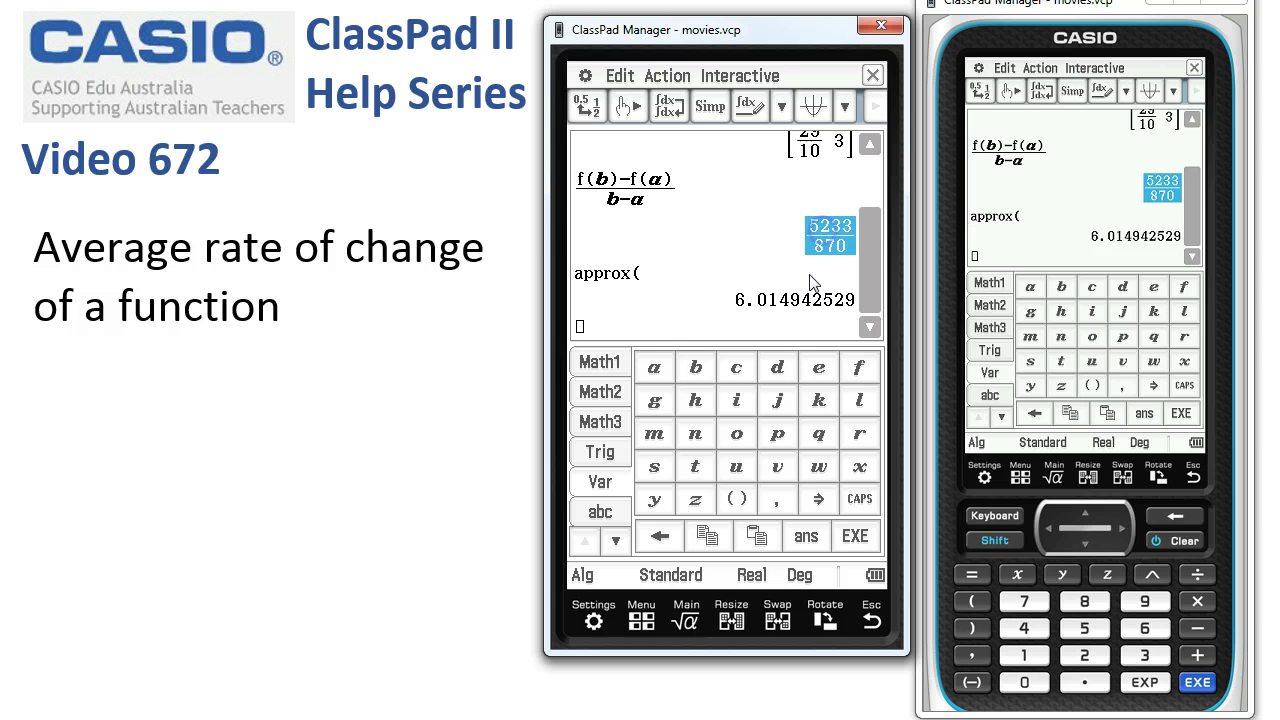
click(790, 304)
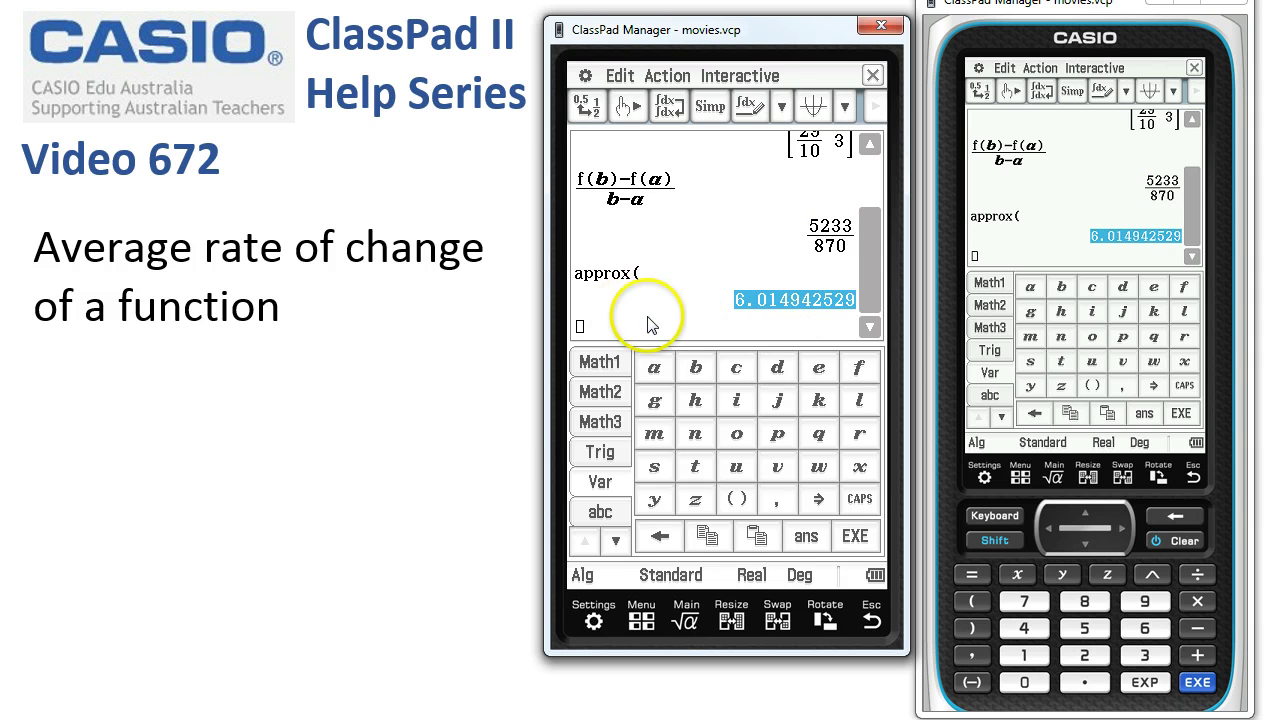
Hide the keypad and close the Main strip, returning to the eActivity
click(990, 516)
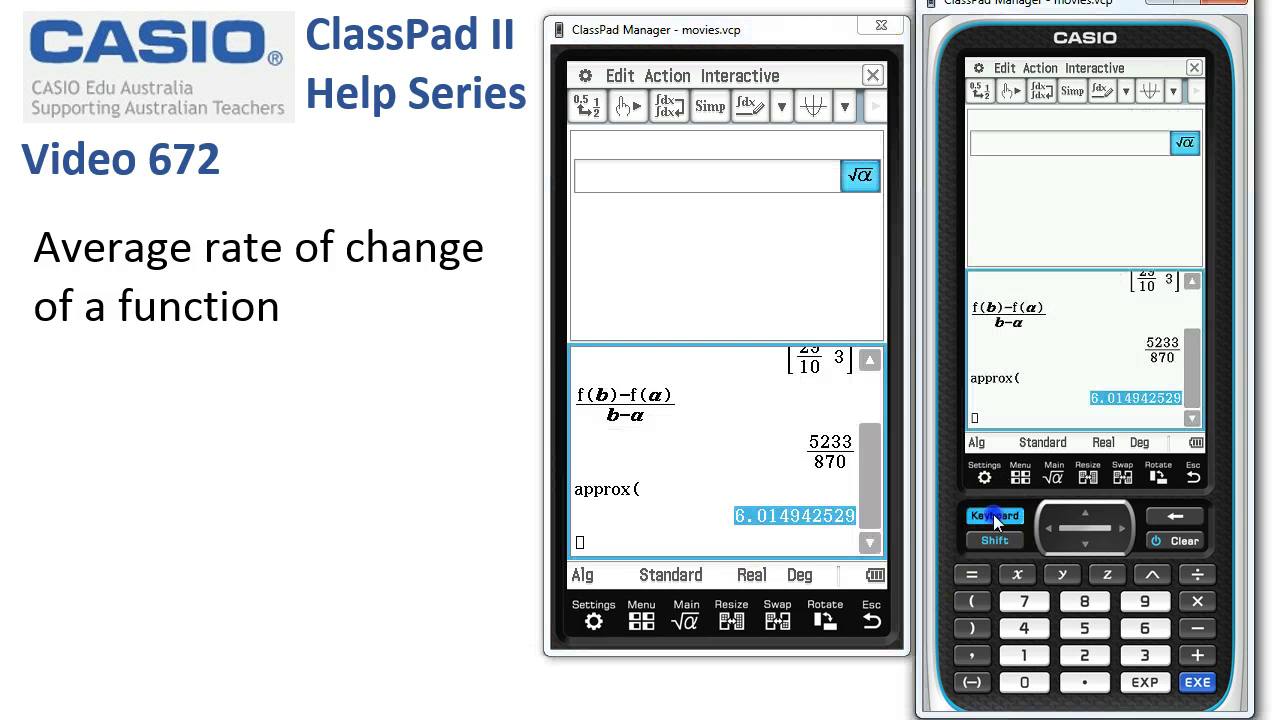
click(731, 620)
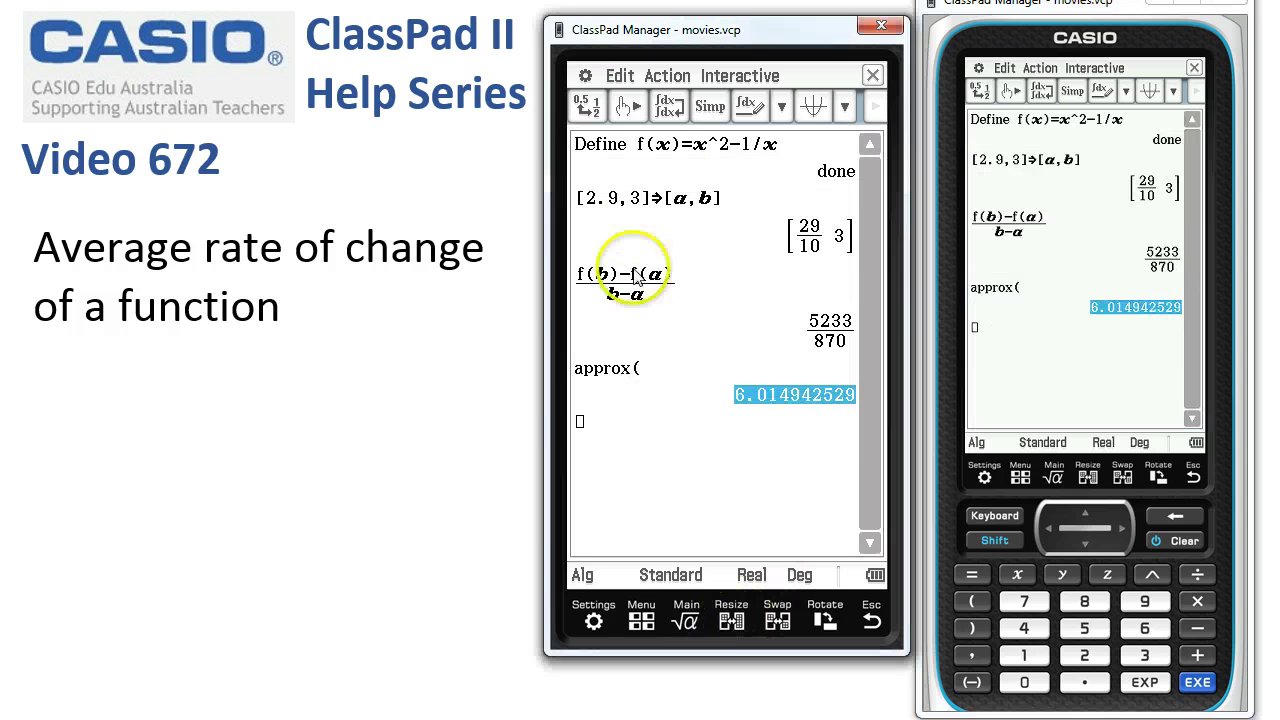
click(786, 155)
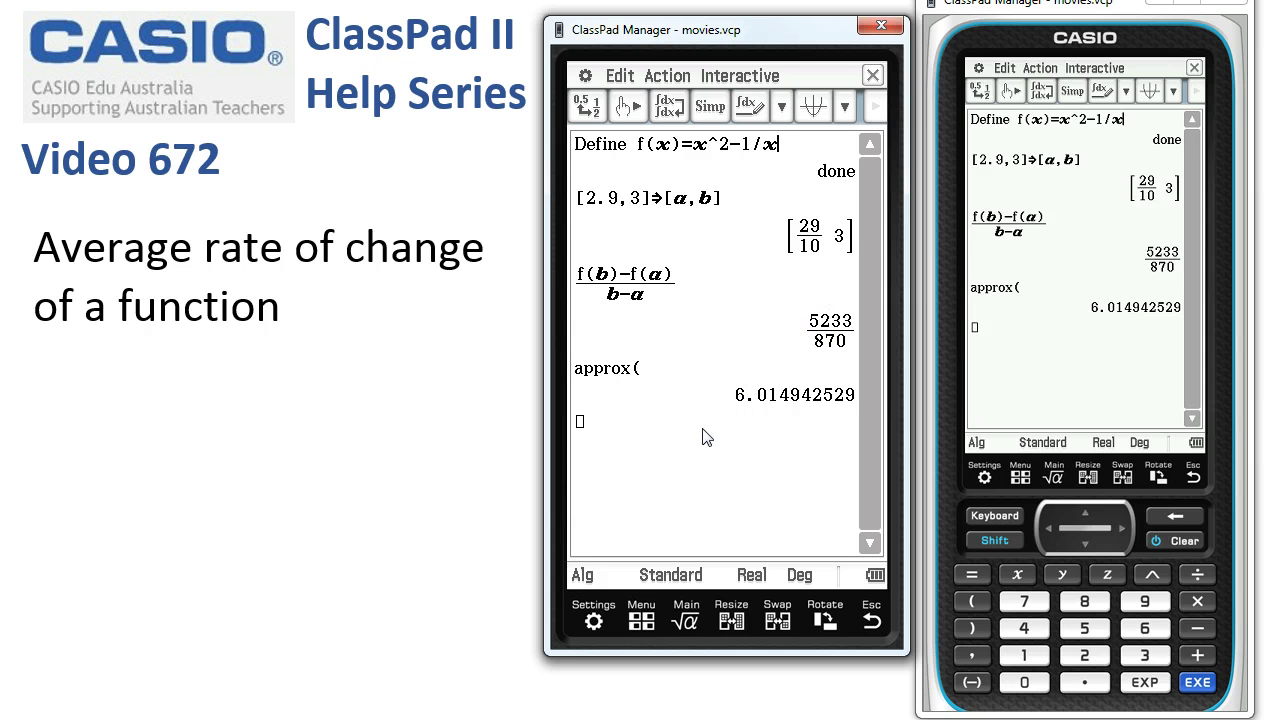
click(873, 76)
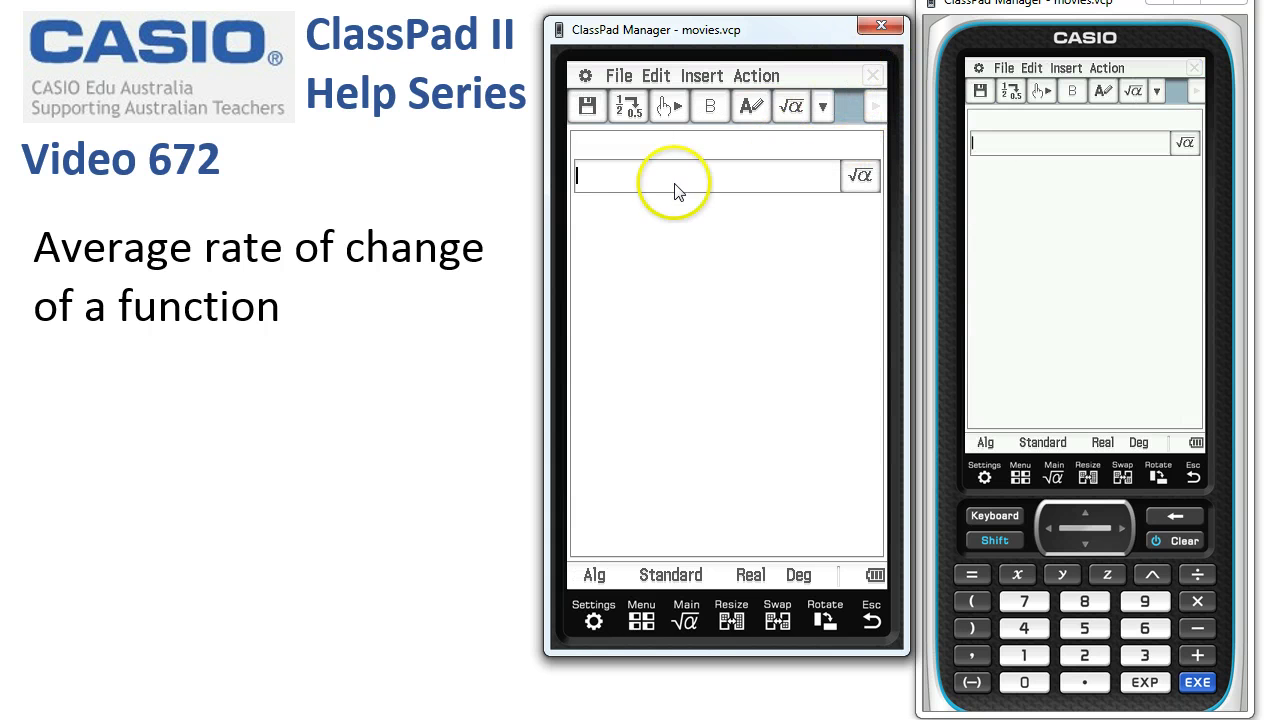
Type the heading 'Avg rate of ch' on the eActivity text line
click(992, 516)
click(595, 508)
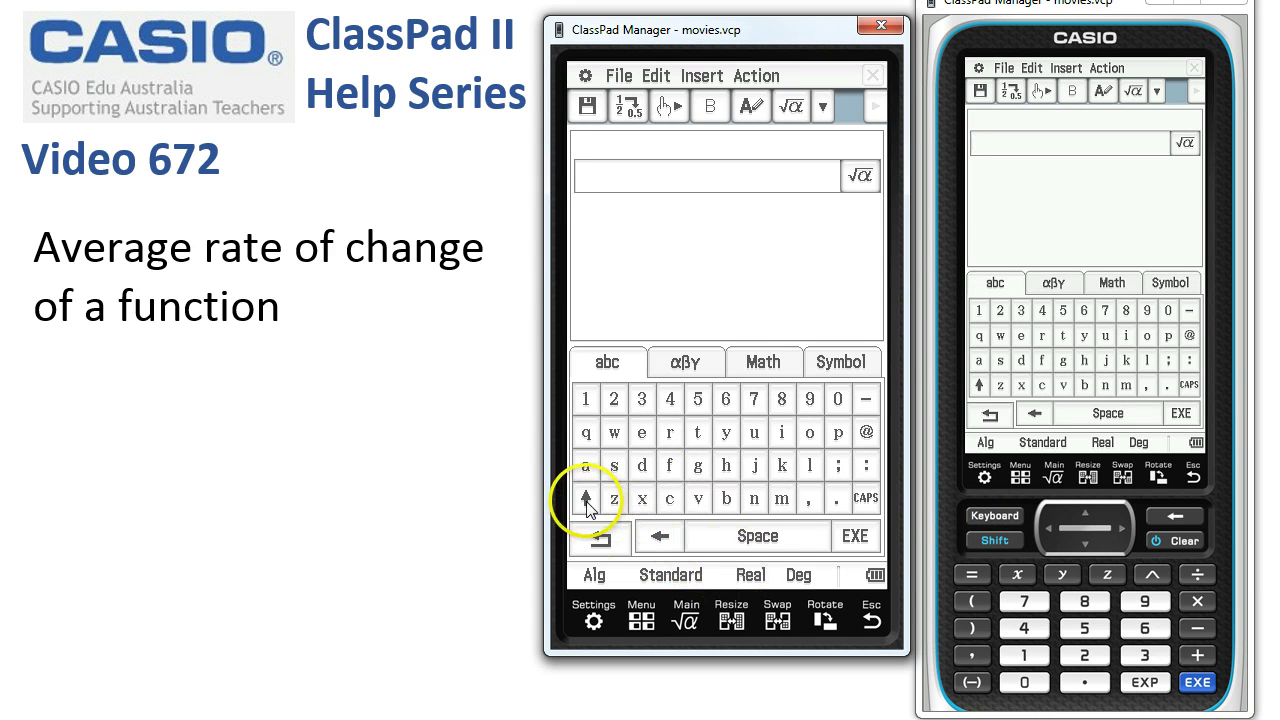
click(586, 498)
click(587, 468)
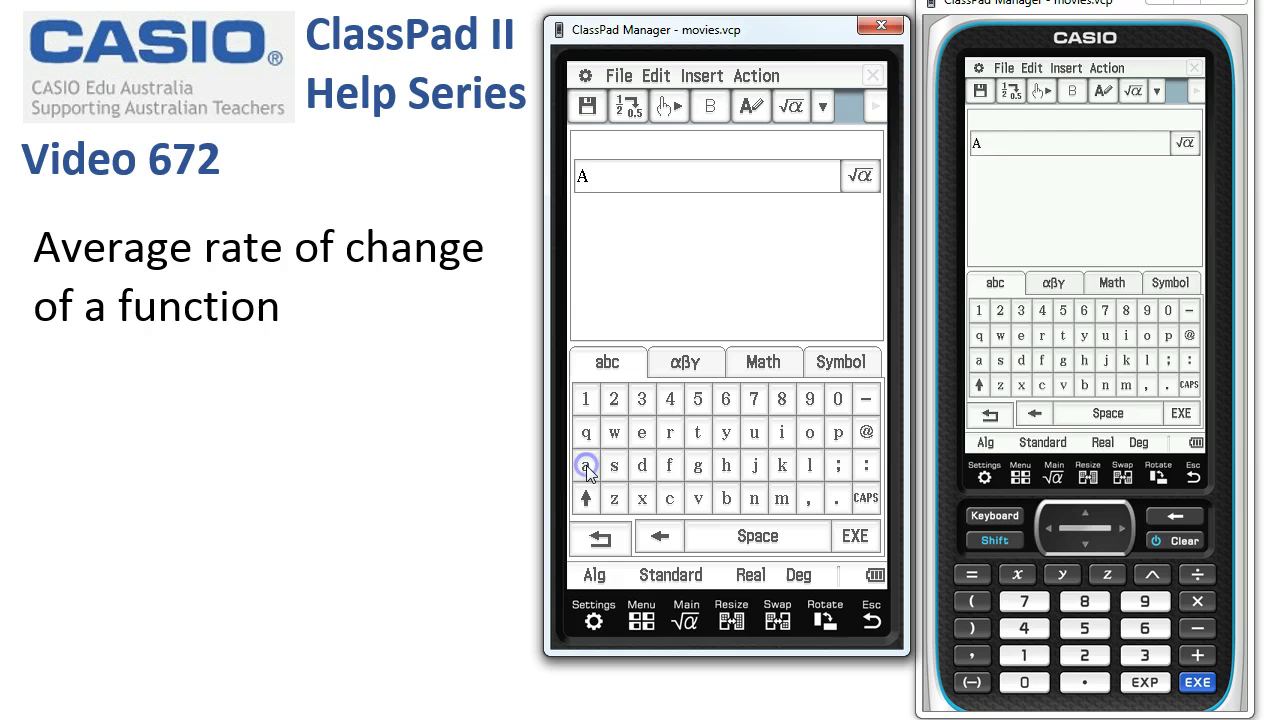
click(698, 499)
click(698, 466)
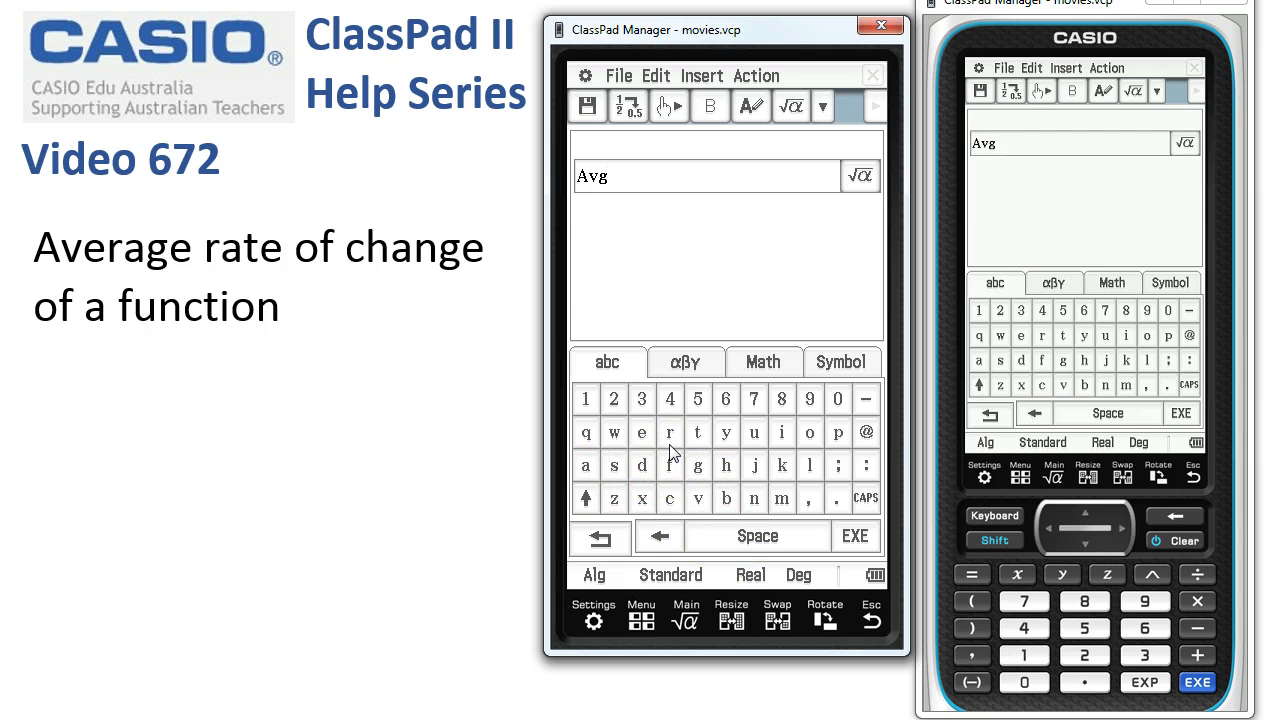
text(rat)
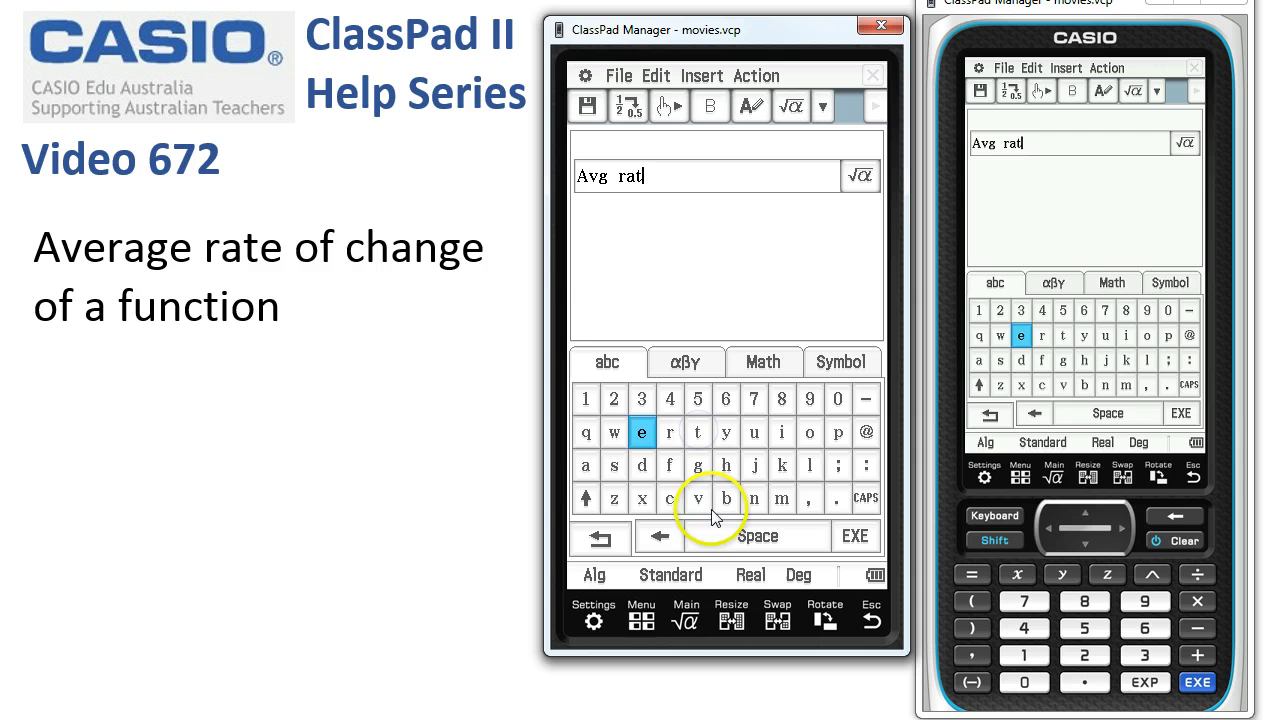
click(745, 535)
click(810, 432)
click(670, 465)
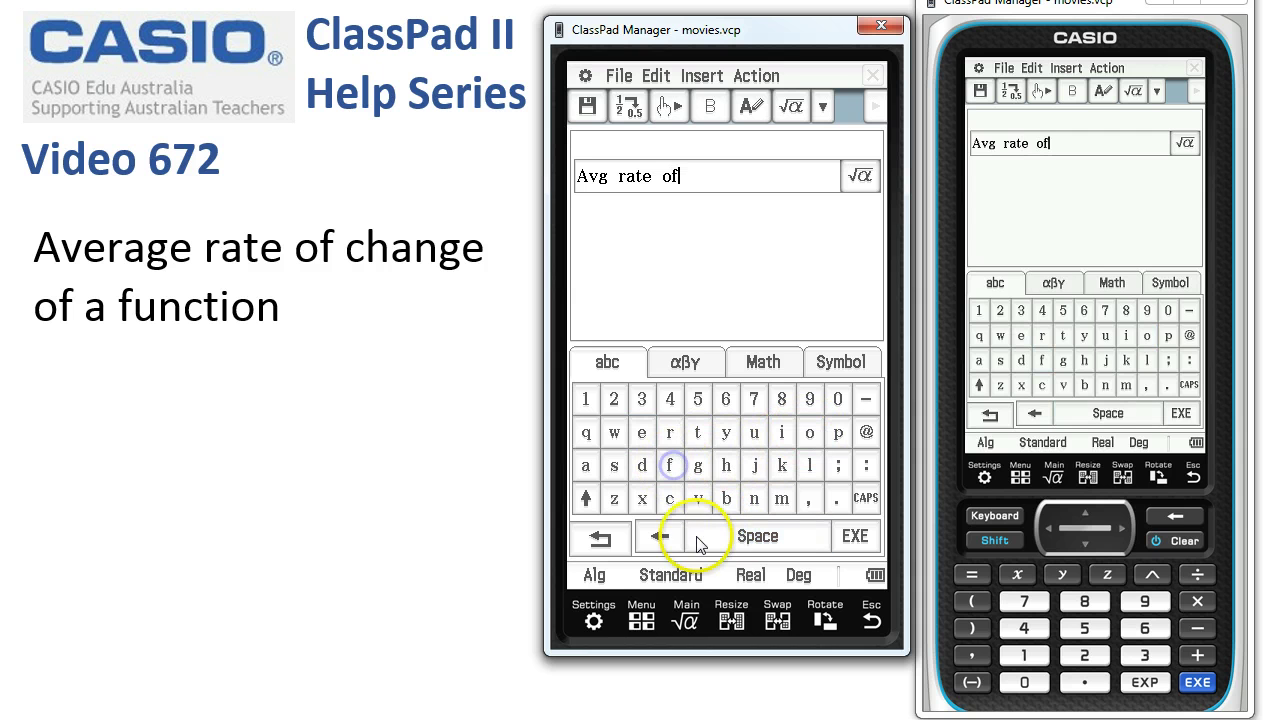
click(698, 541)
click(670, 498)
click(726, 465)
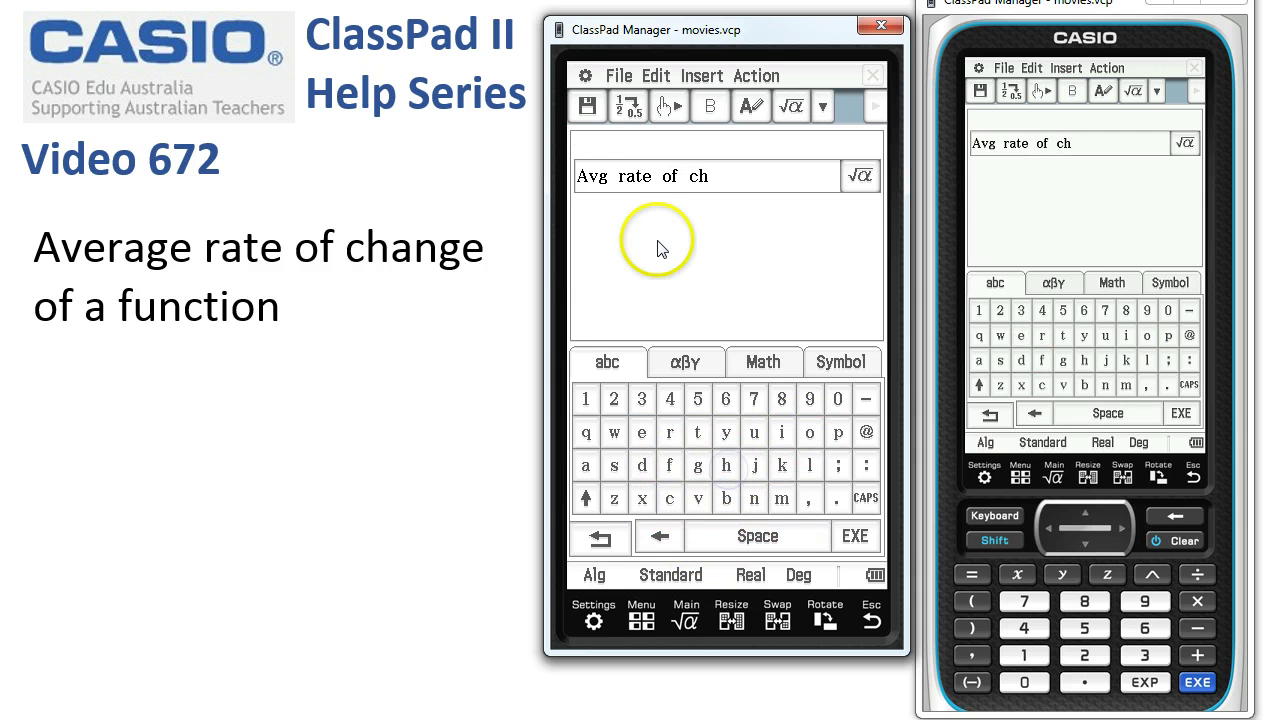
click(619, 77)
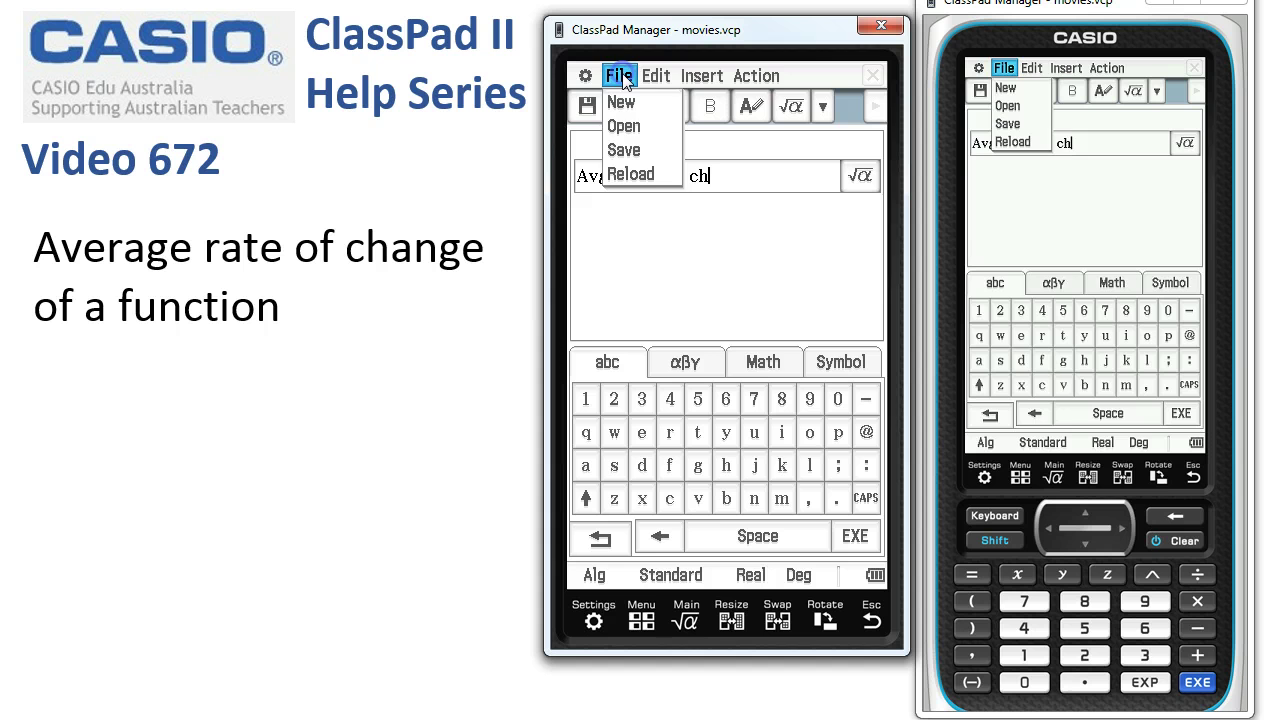
Save the eActivity as 'avroc' in the main folder
click(626, 152)
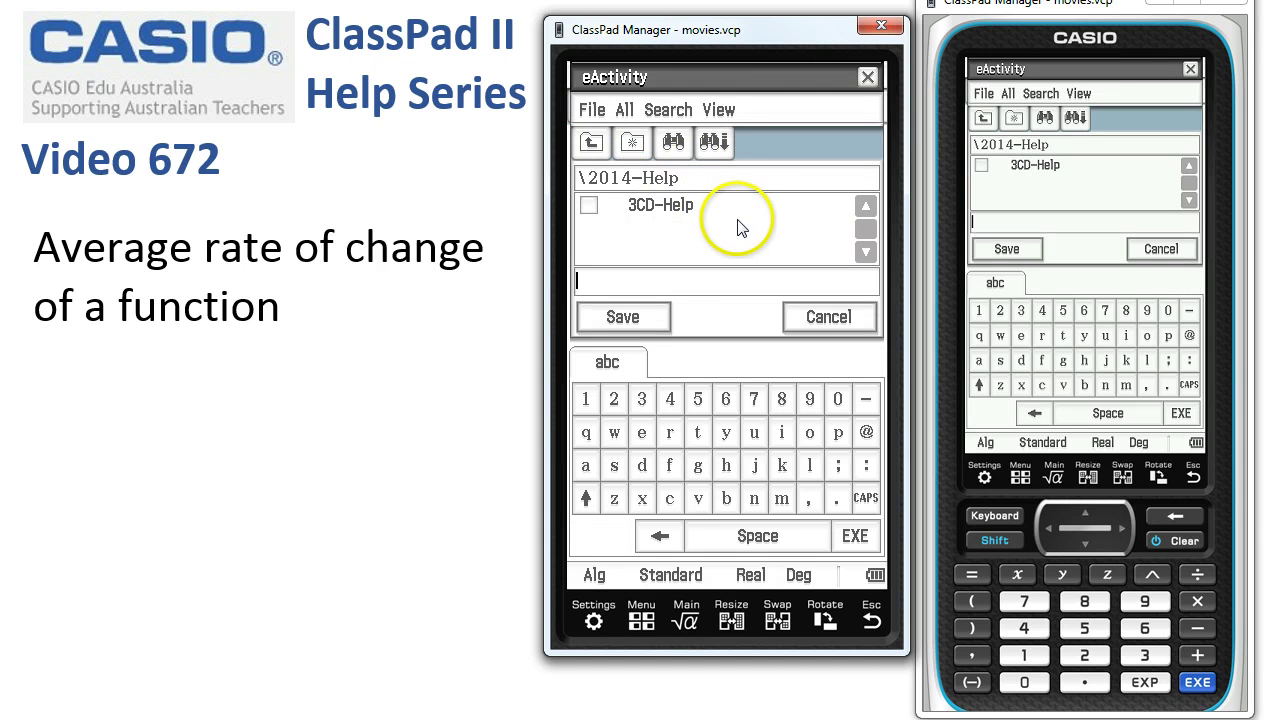
click(590, 145)
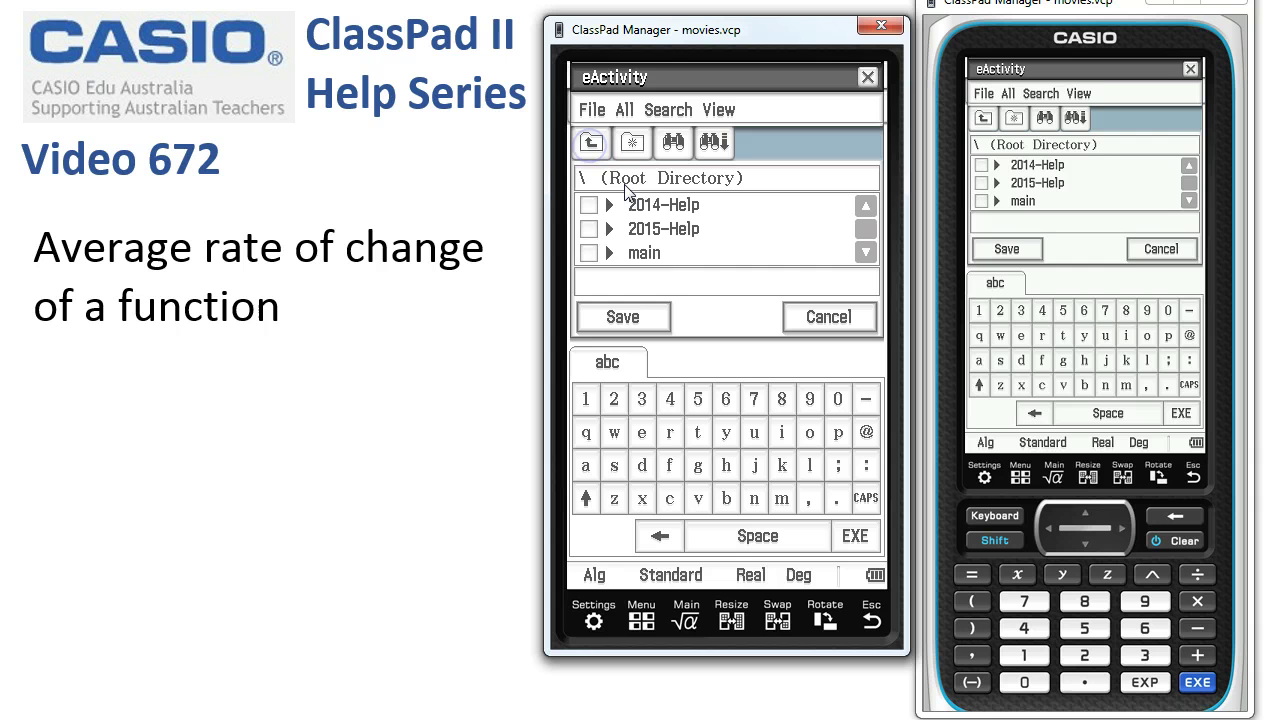
click(633, 256)
click(633, 256)
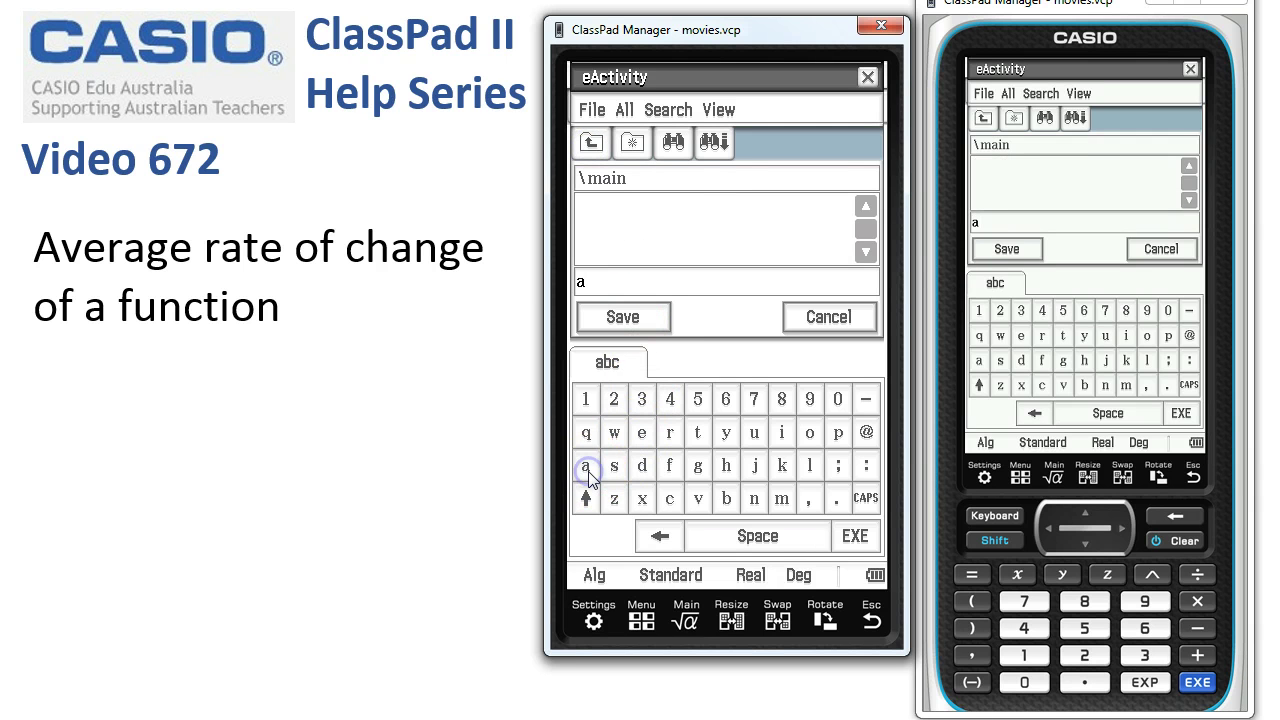
click(698, 499)
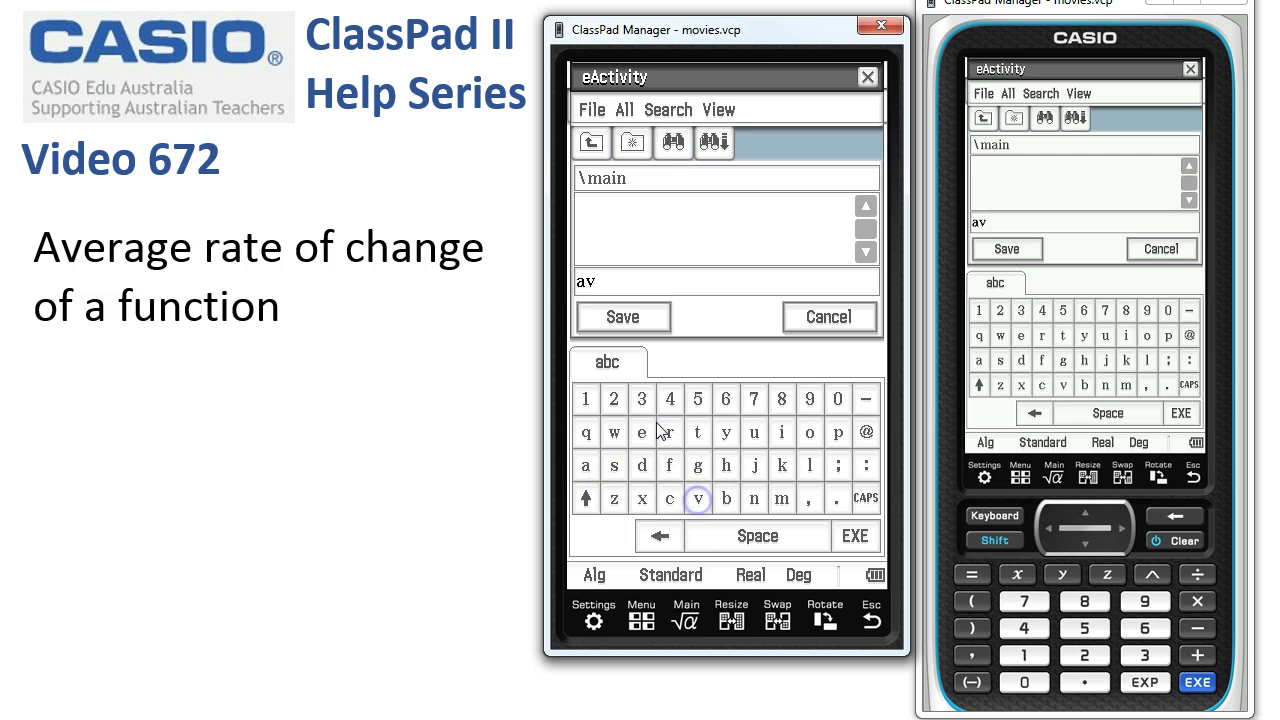
click(669, 432)
click(810, 432)
click(672, 499)
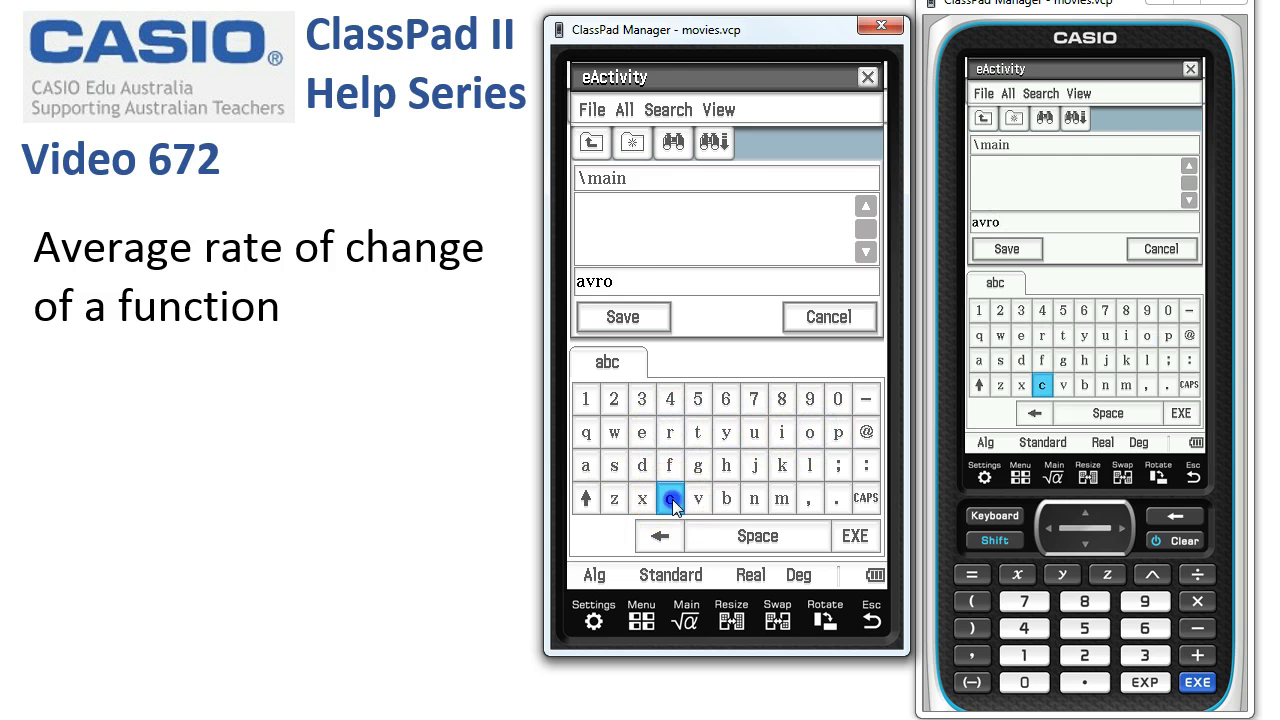
click(623, 318)
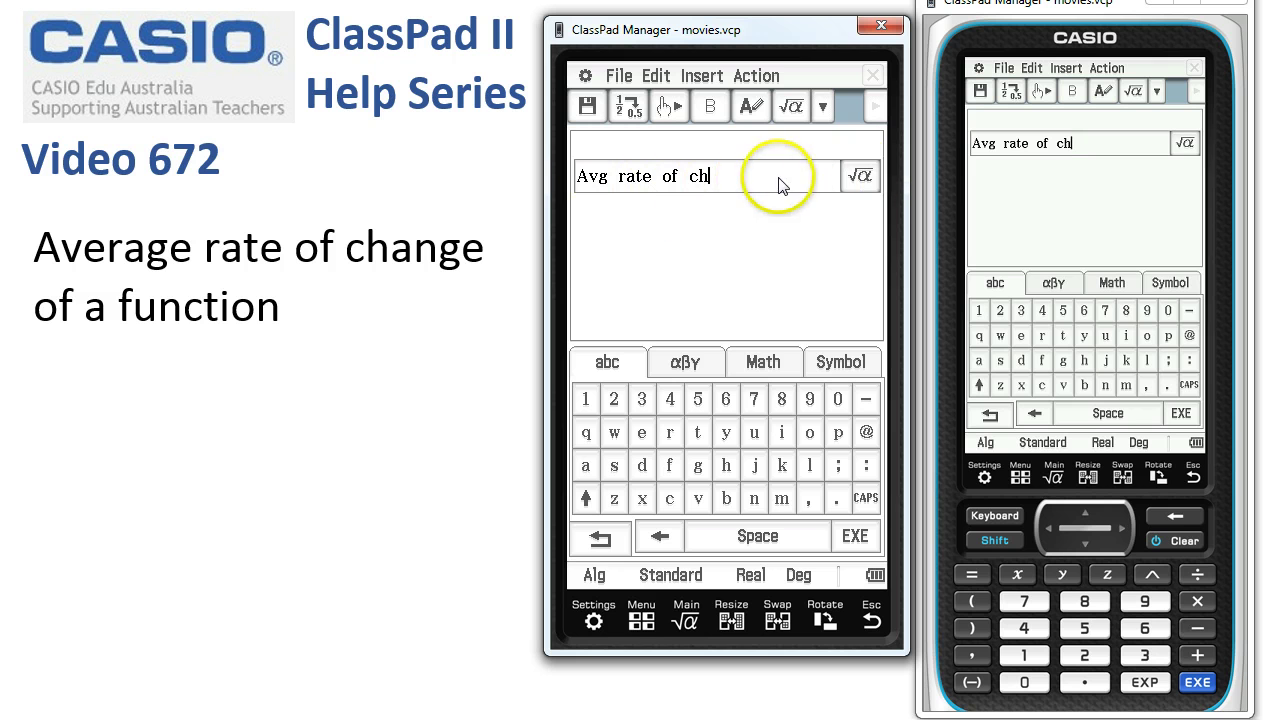
In the expanded Main strip, change f(x) to x^2 and the interval to [8,9]
click(859, 177)
click(731, 622)
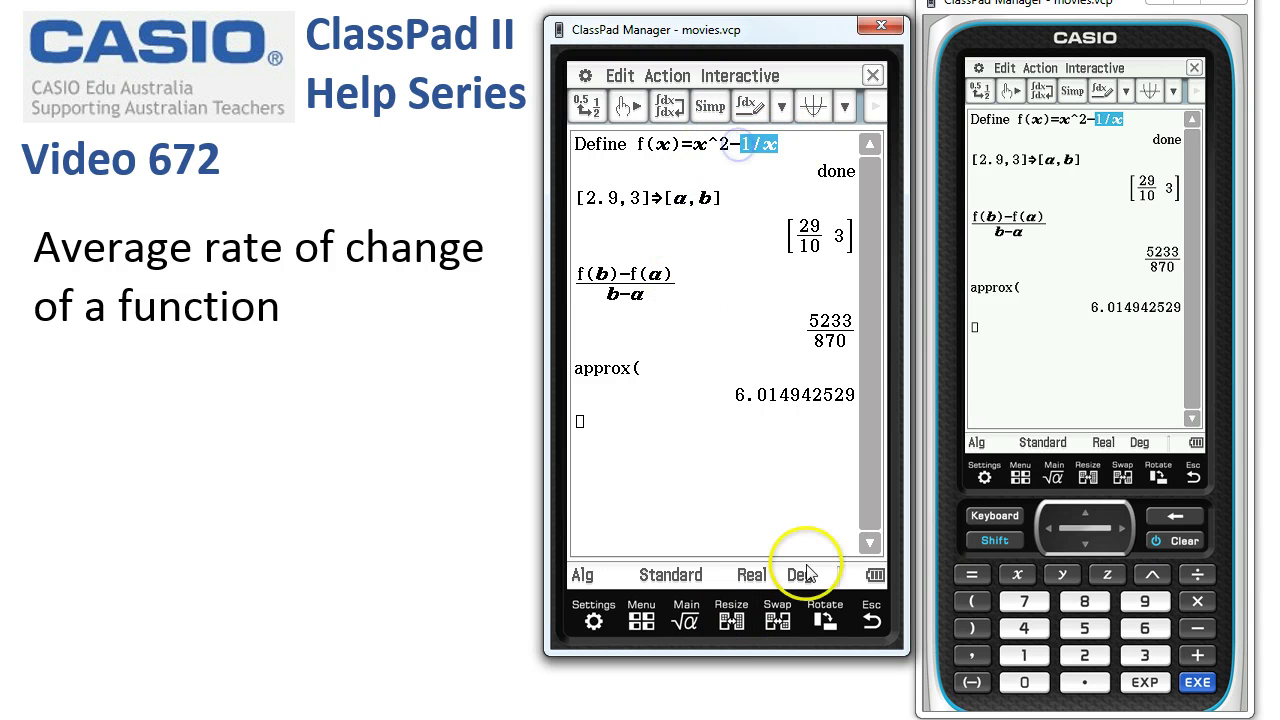
click(1174, 516)
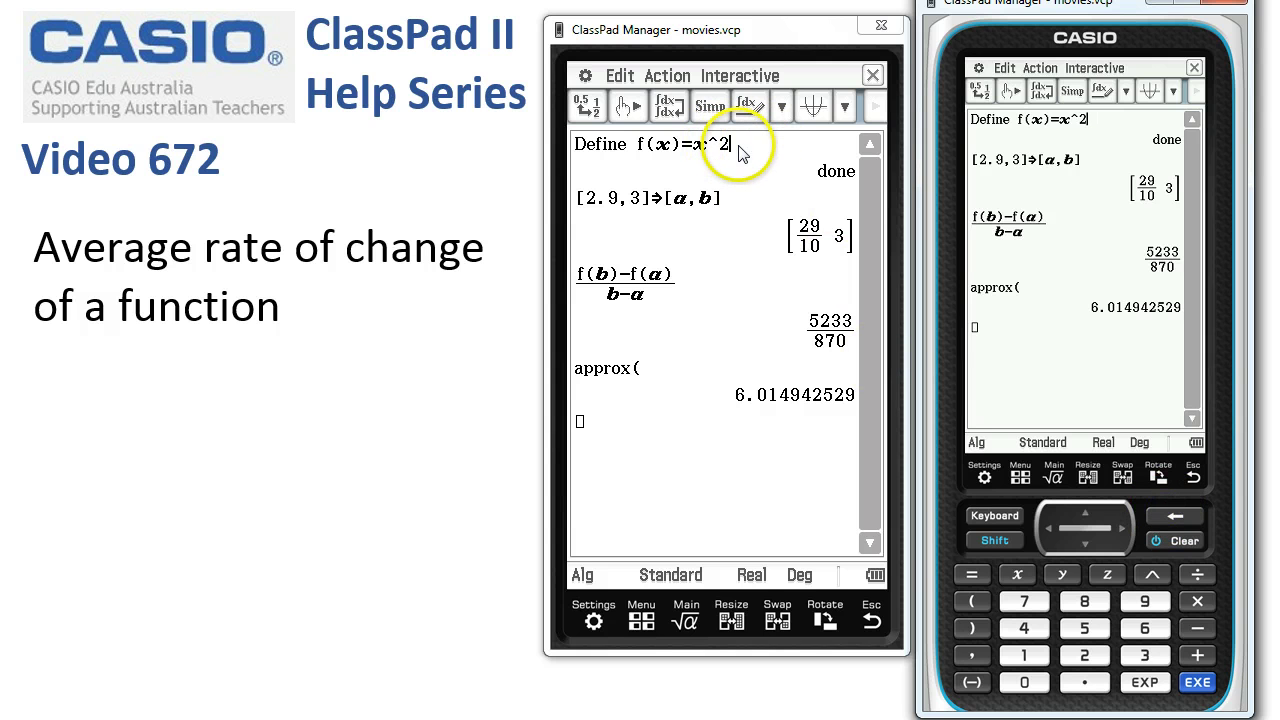
double_click(638, 200)
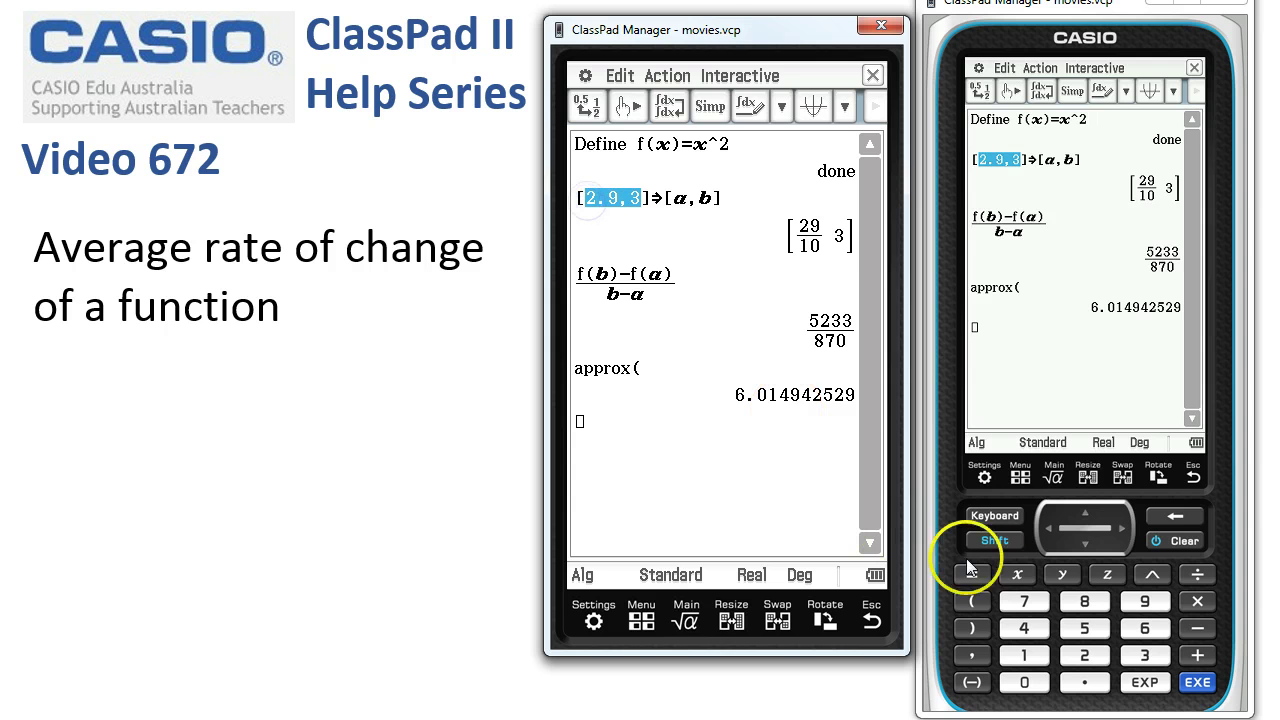
click(1084, 601)
click(978, 660)
click(1144, 601)
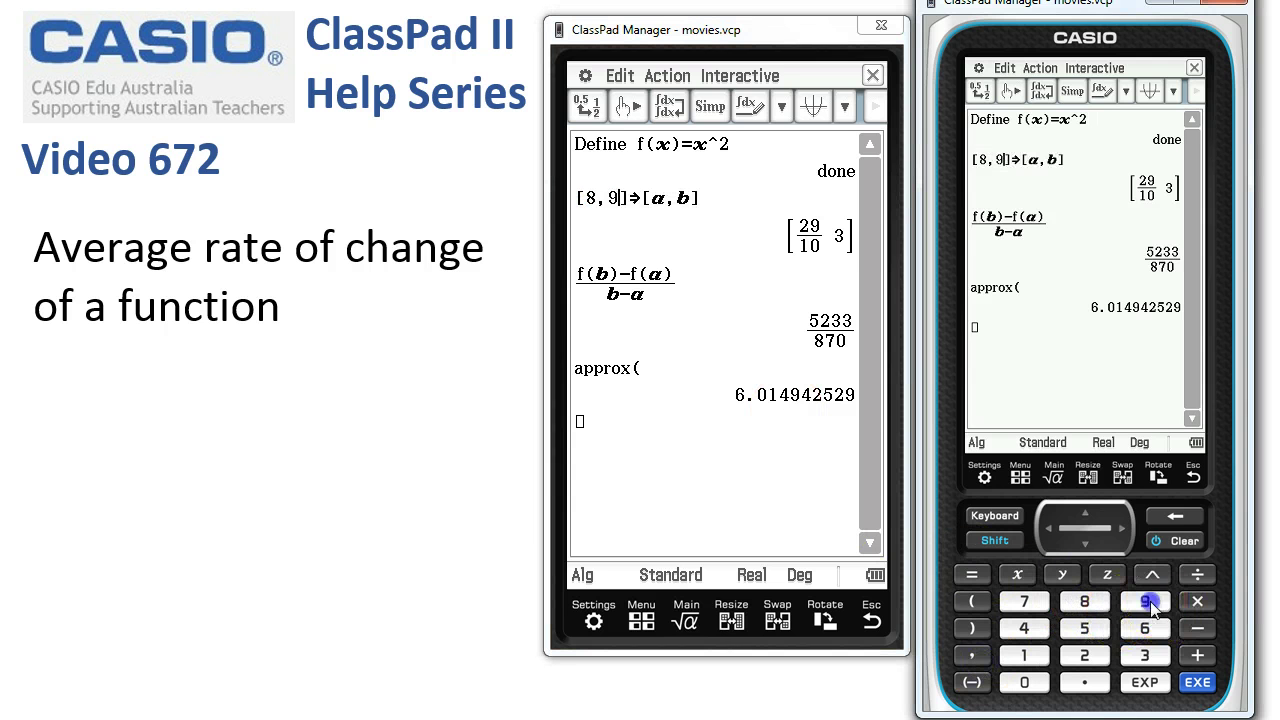
Recalculate all lines, giving an average rate of change of 17
drag(738, 147, 577, 143)
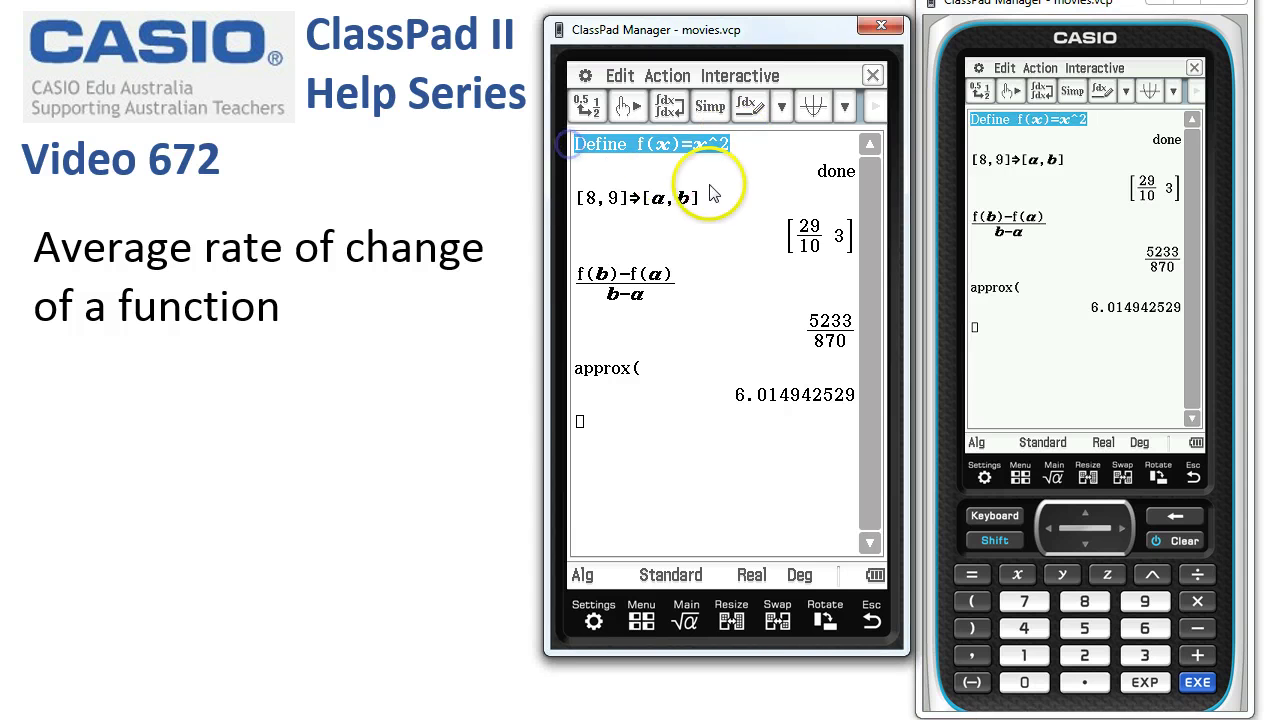
drag(717, 199, 577, 197)
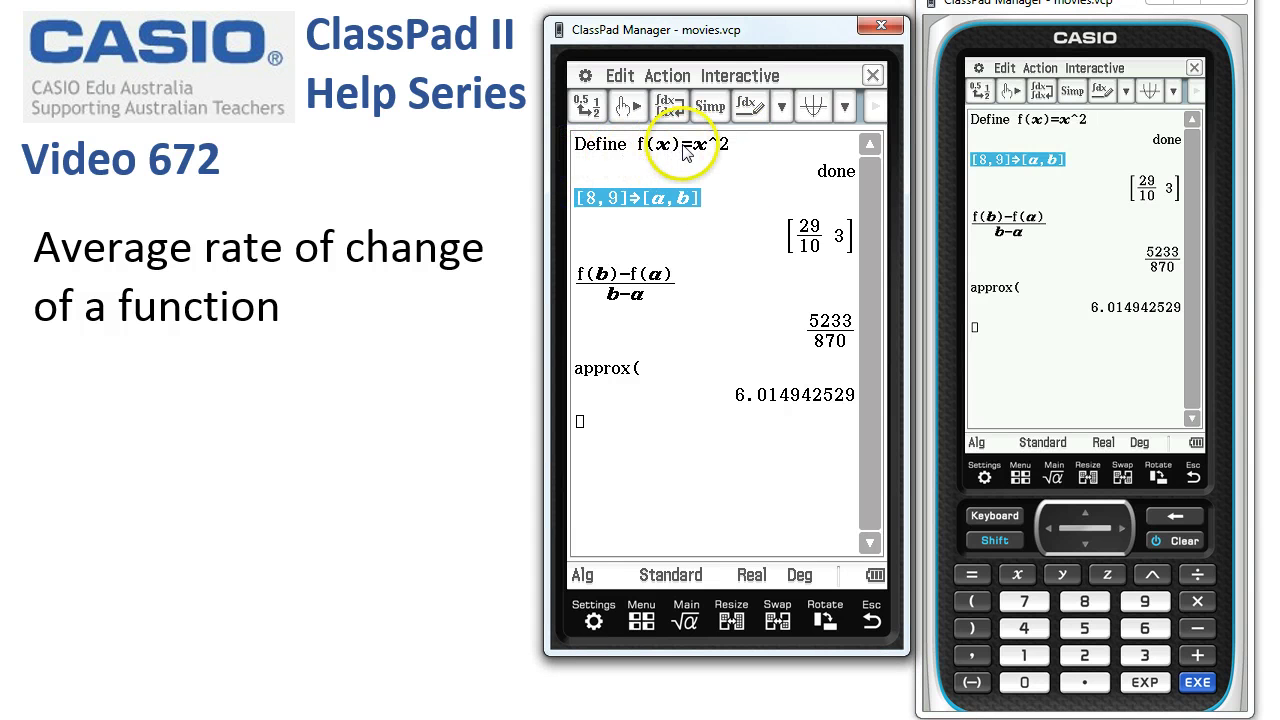
click(683, 147)
drag(622, 205, 577, 205)
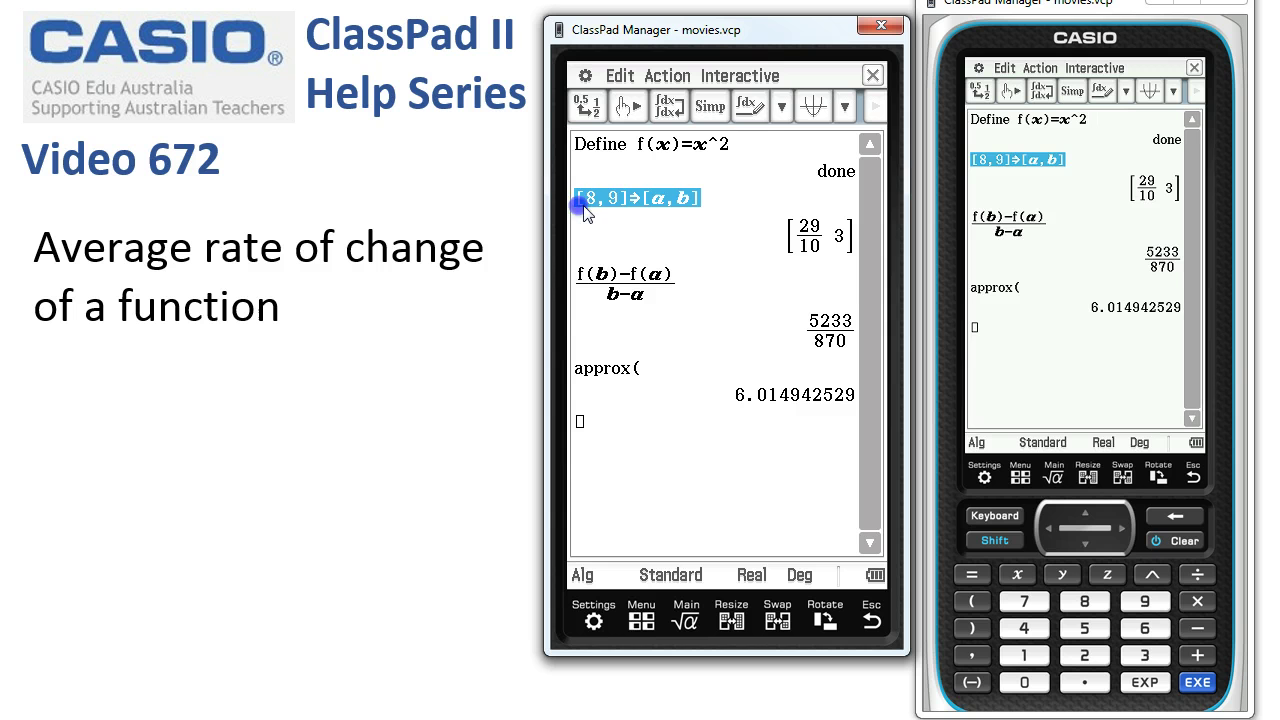
click(746, 150)
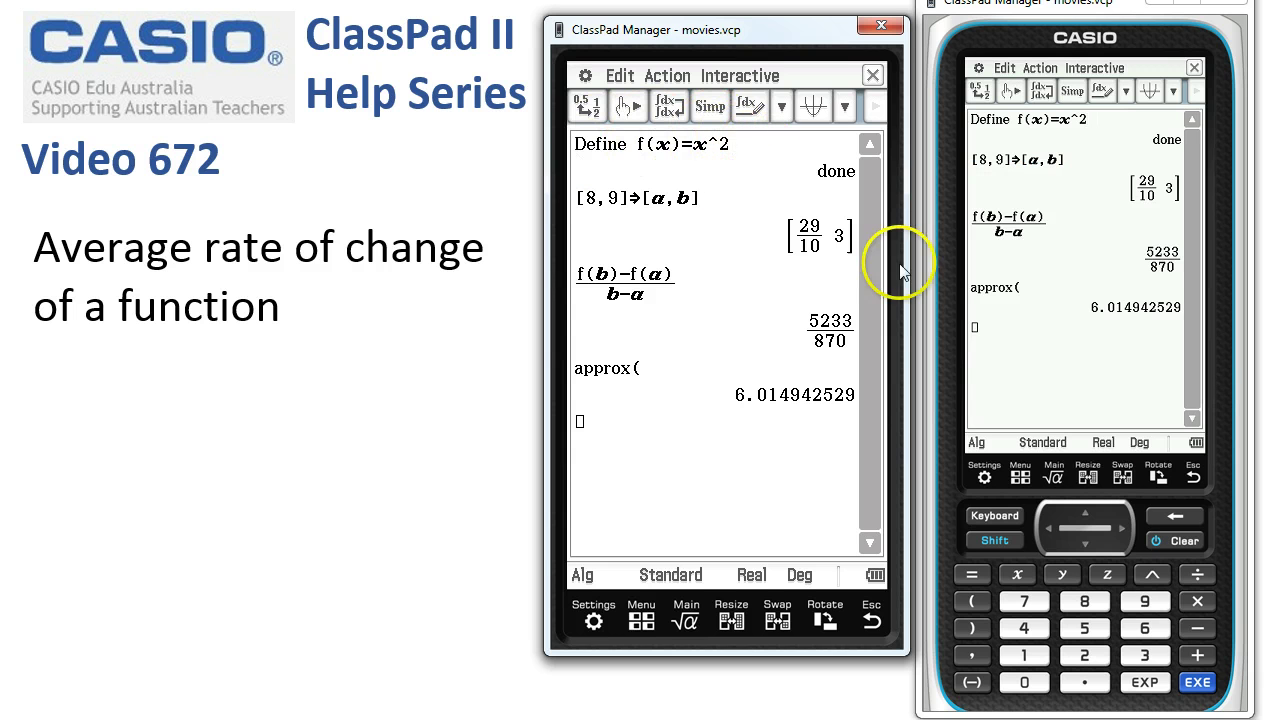
click(1197, 681)
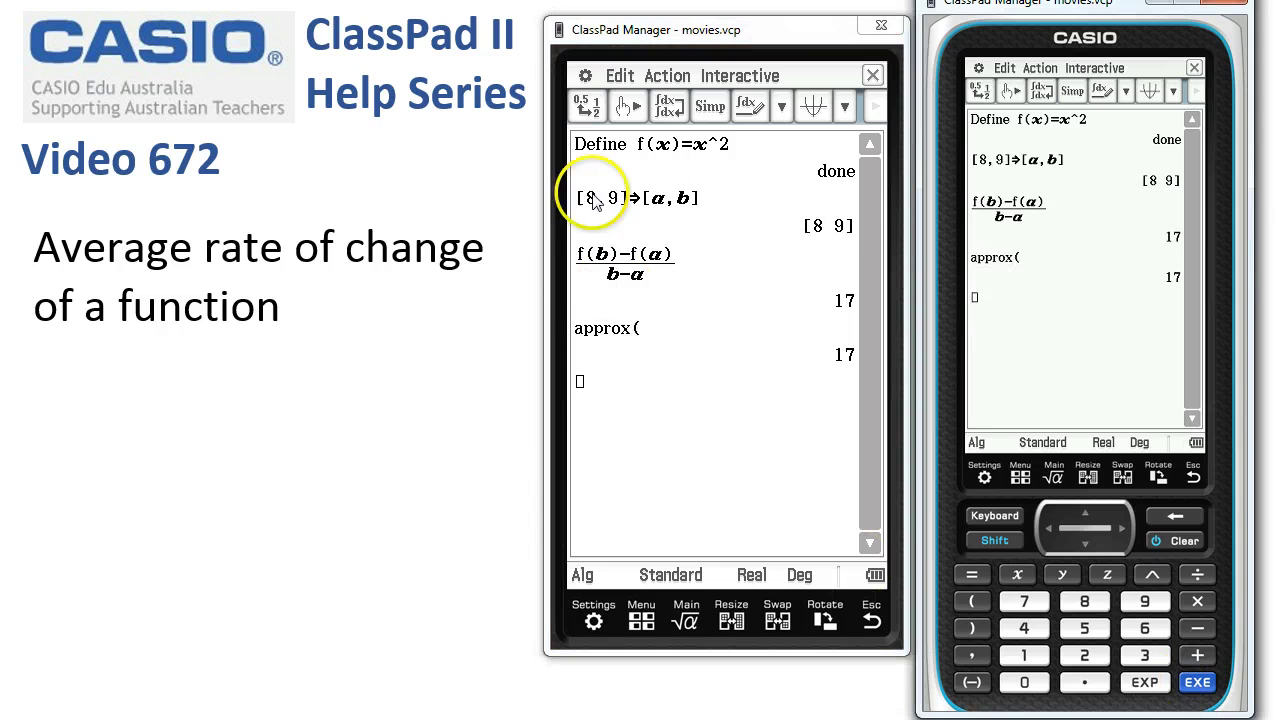
click(858, 356)
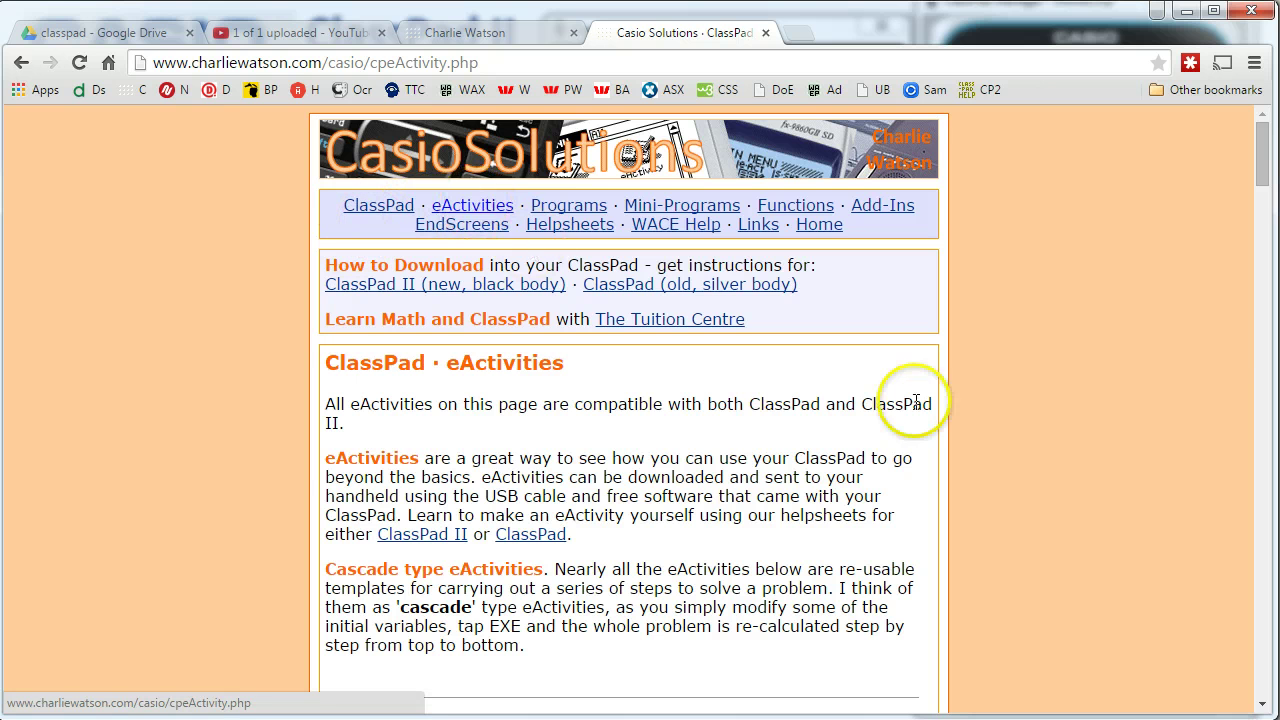
Scroll the browser's eActivities page down past the AvgRateChange download
drag(1260, 152, 1259, 245)
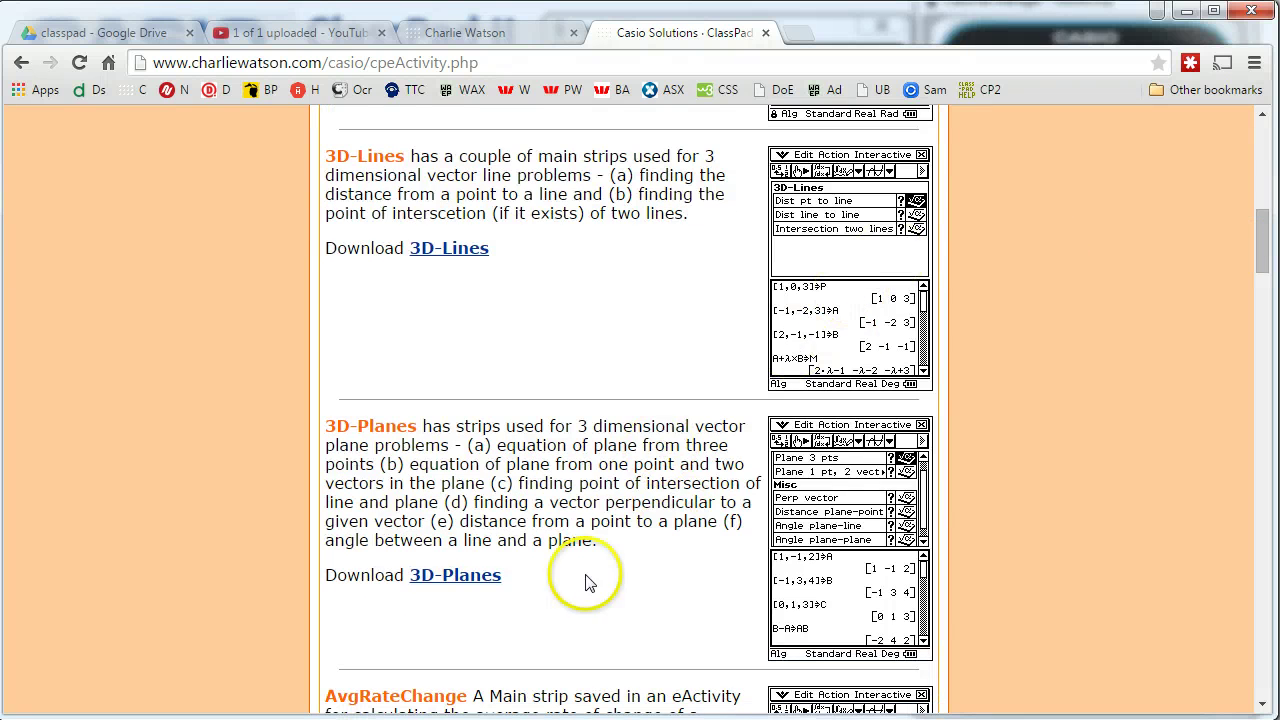
scroll(583, 443, down, 2)
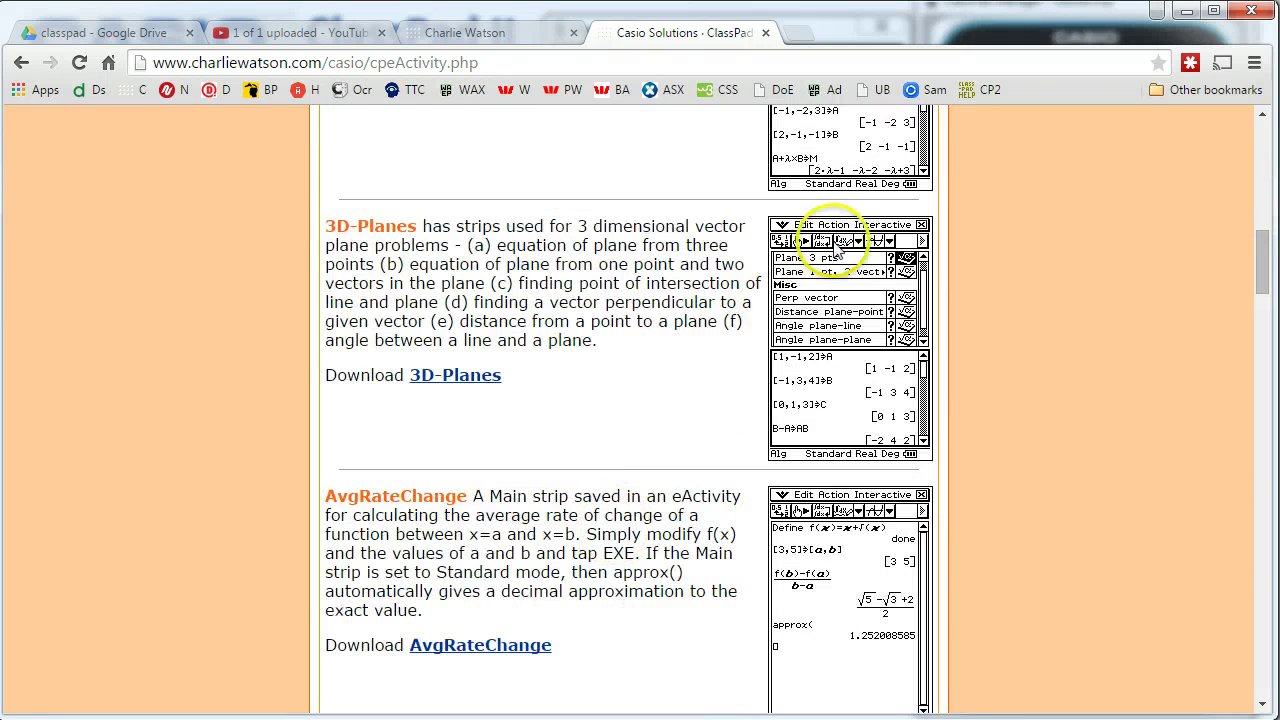
scroll(553, 398, down, 2)
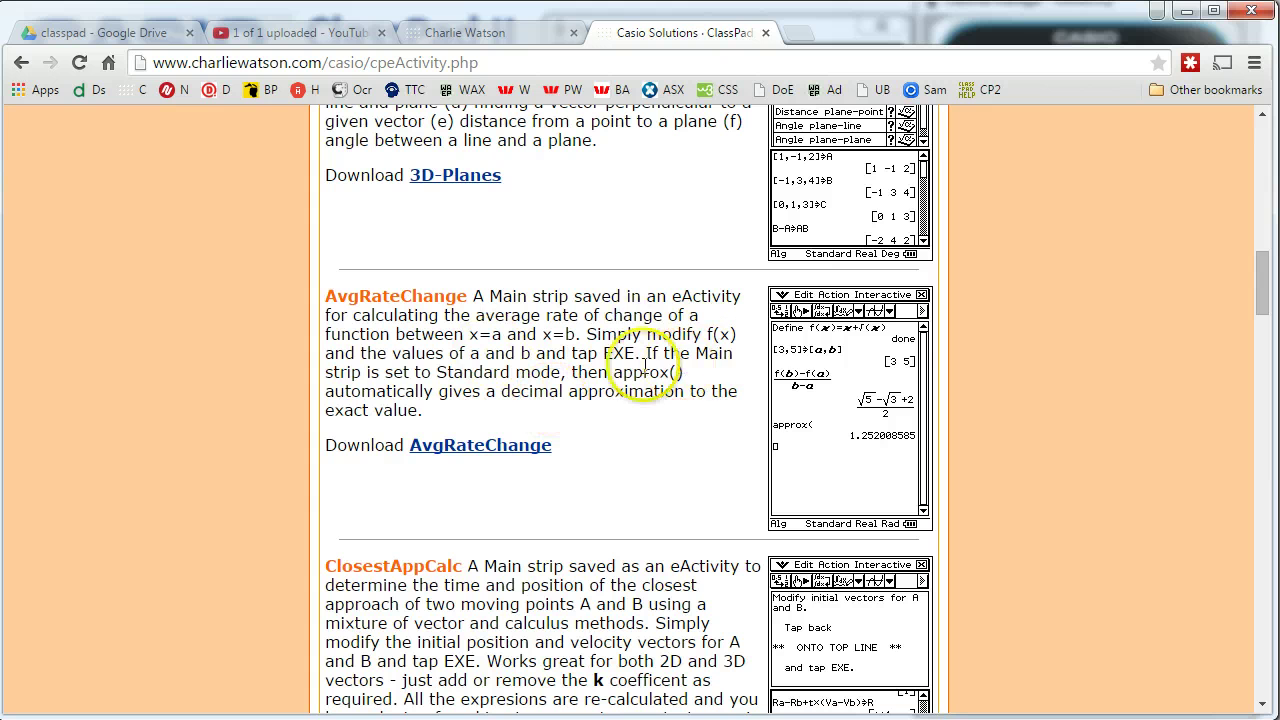
scroll(648, 390, down, 3)
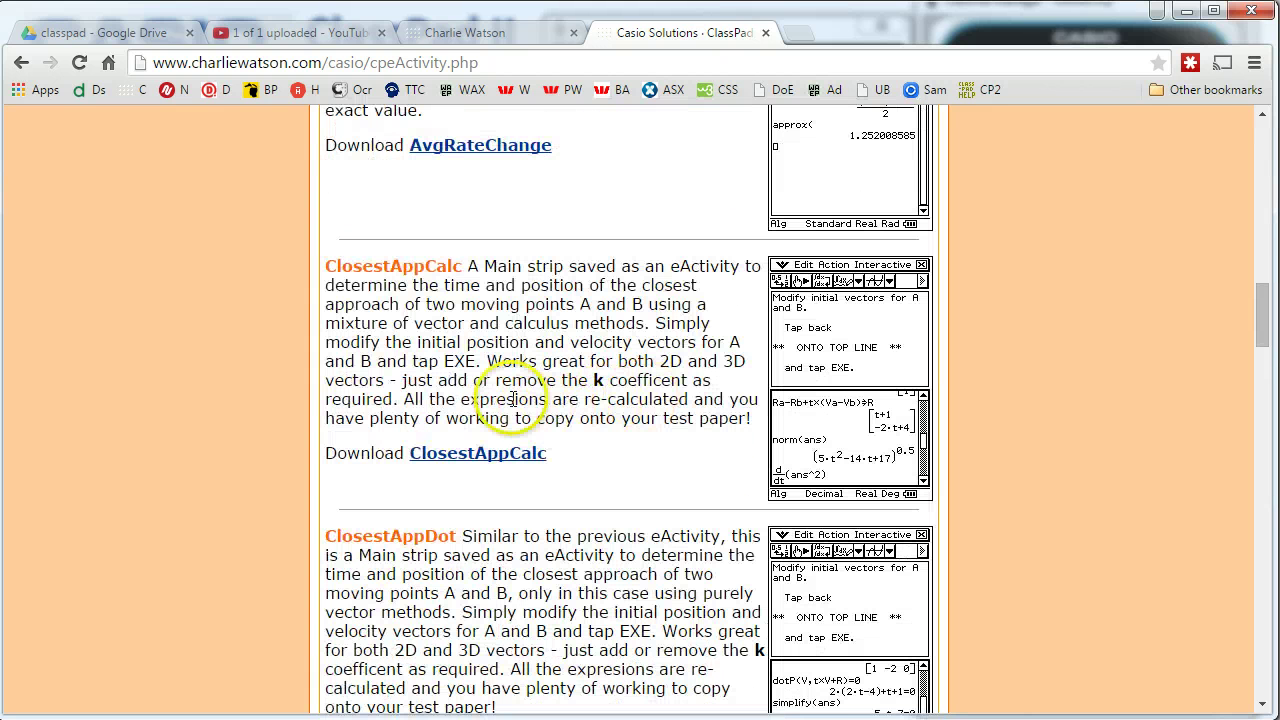
scroll(637, 441, down, 2)
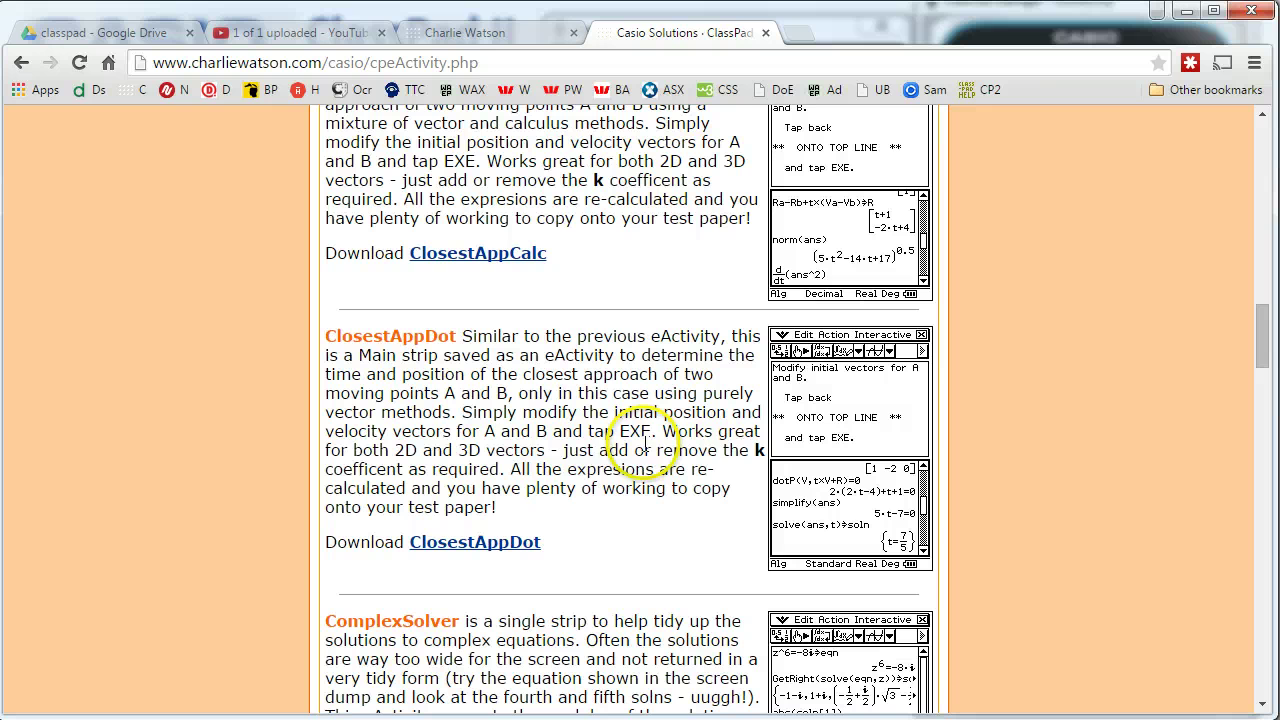